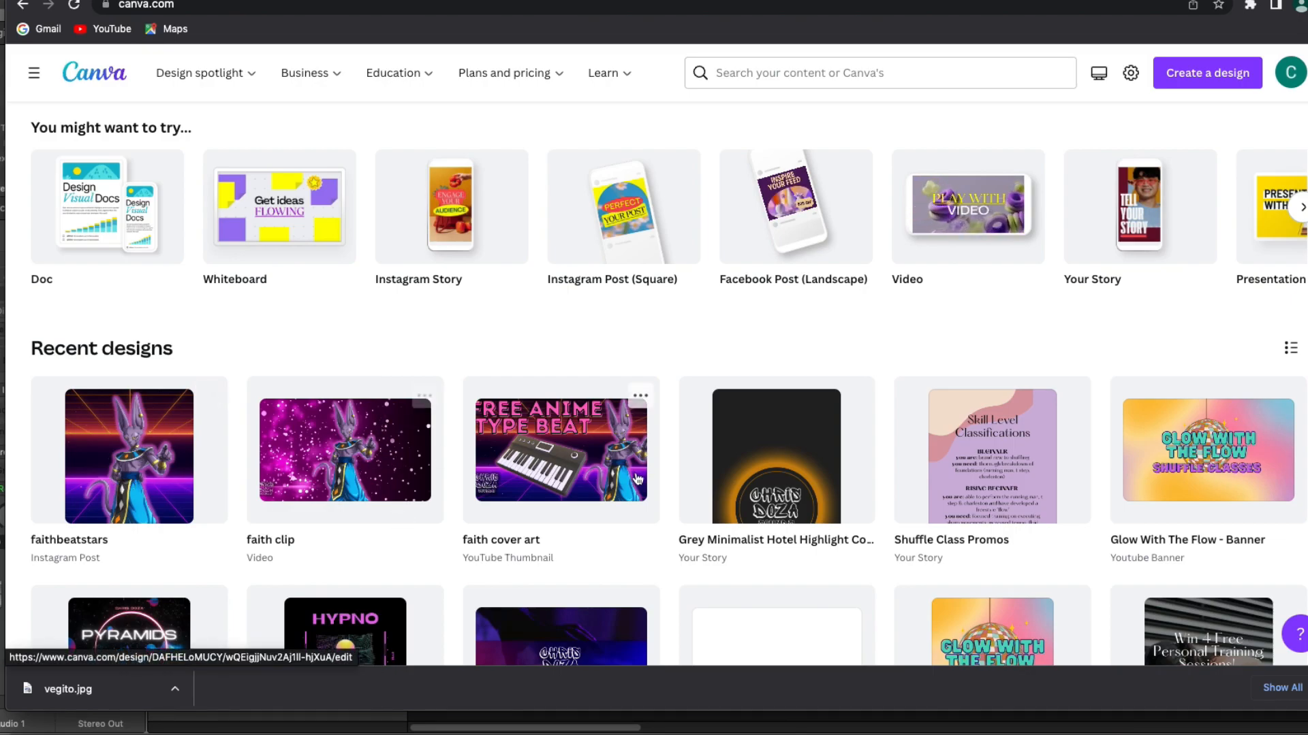
Step: Open the anime type beat YouTube thumbnail design and delete its character image and purple background
click(597, 456)
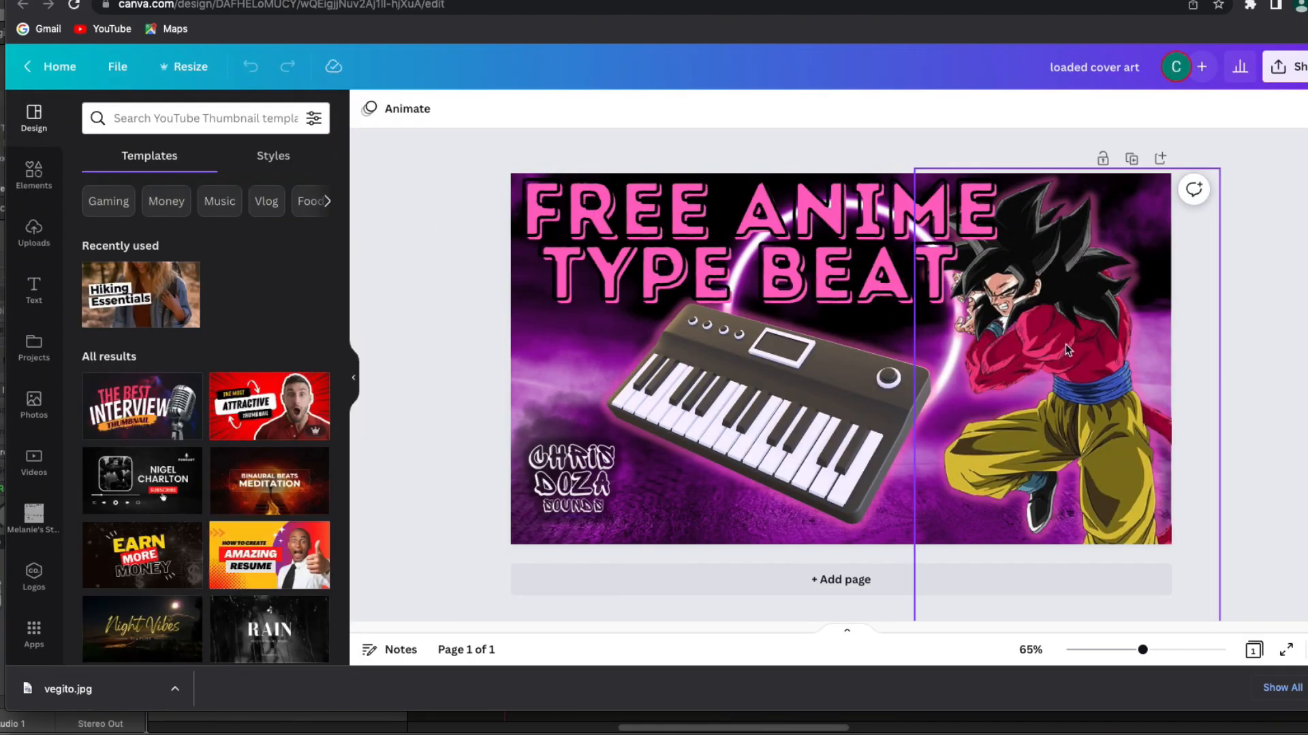
click(1066, 350)
key(Delete)
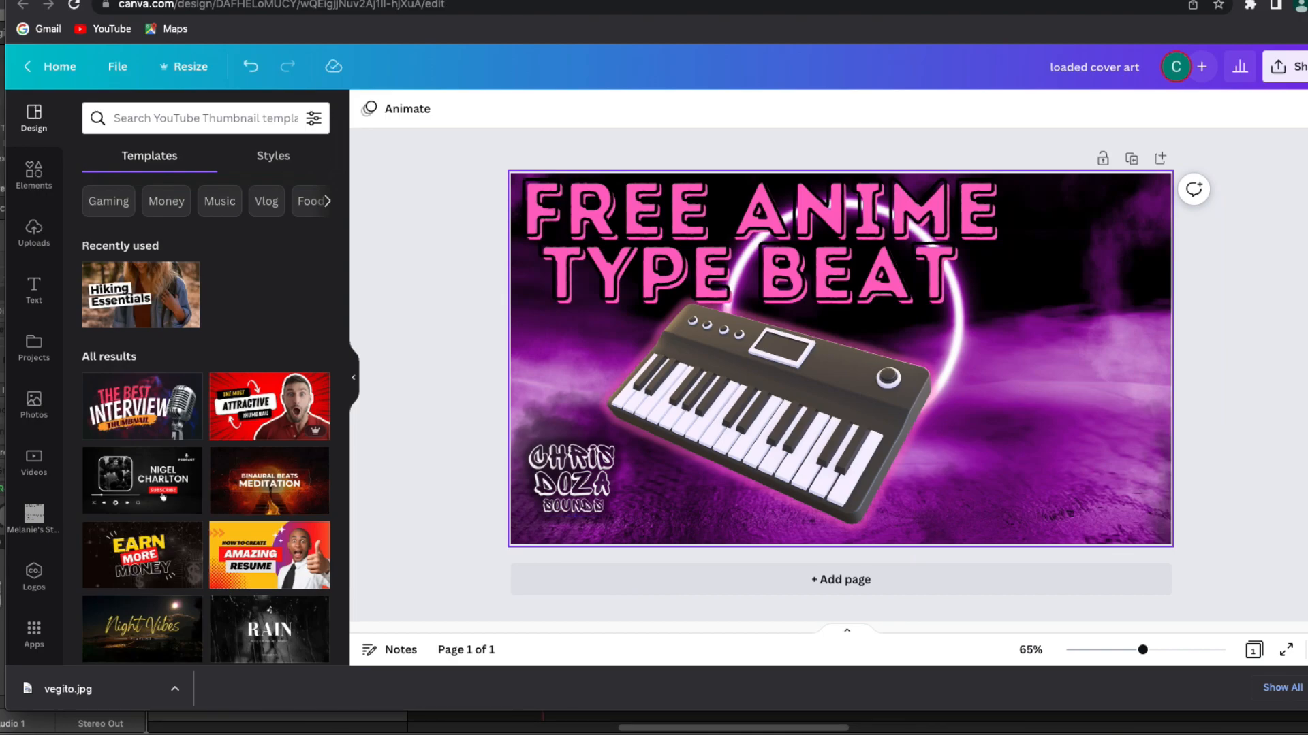
click(1036, 385)
key(Delete)
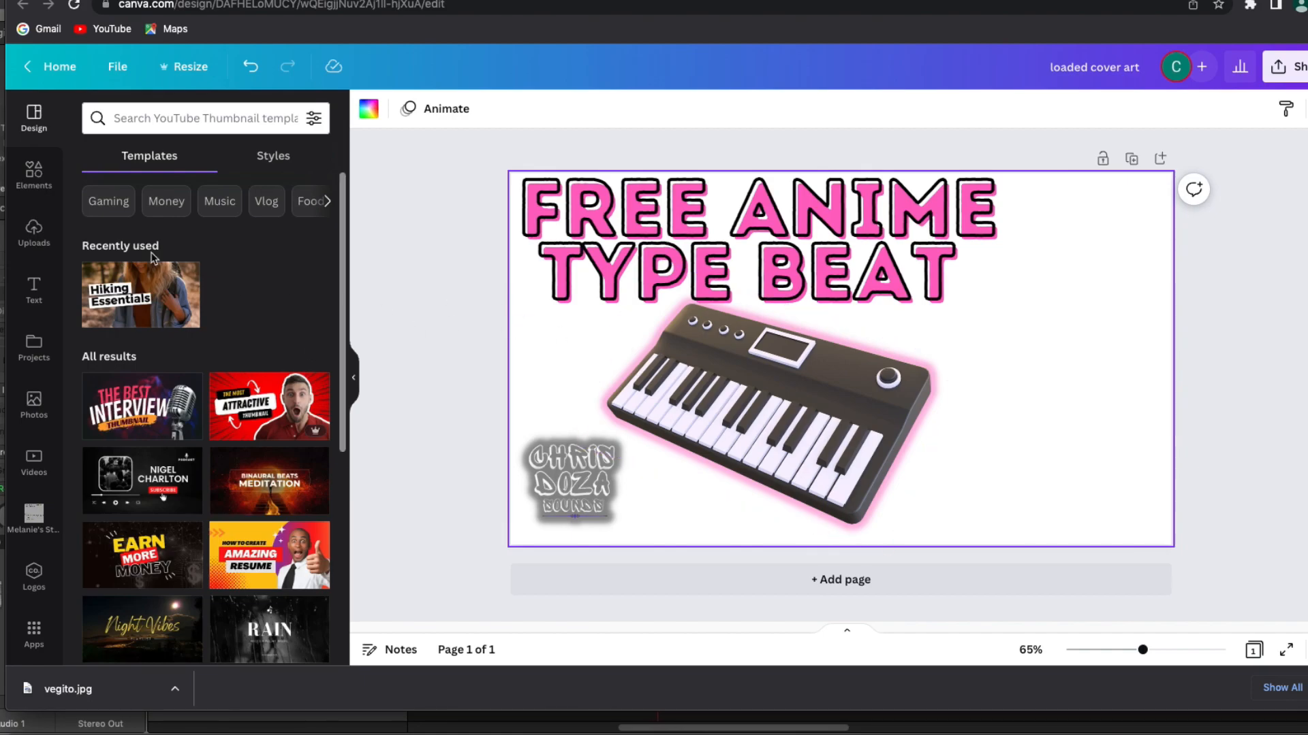
Step: Upload vegito.jpg into the design and place it enlarged beside the keyboard, reaching down to the page's lower edge
click(34, 231)
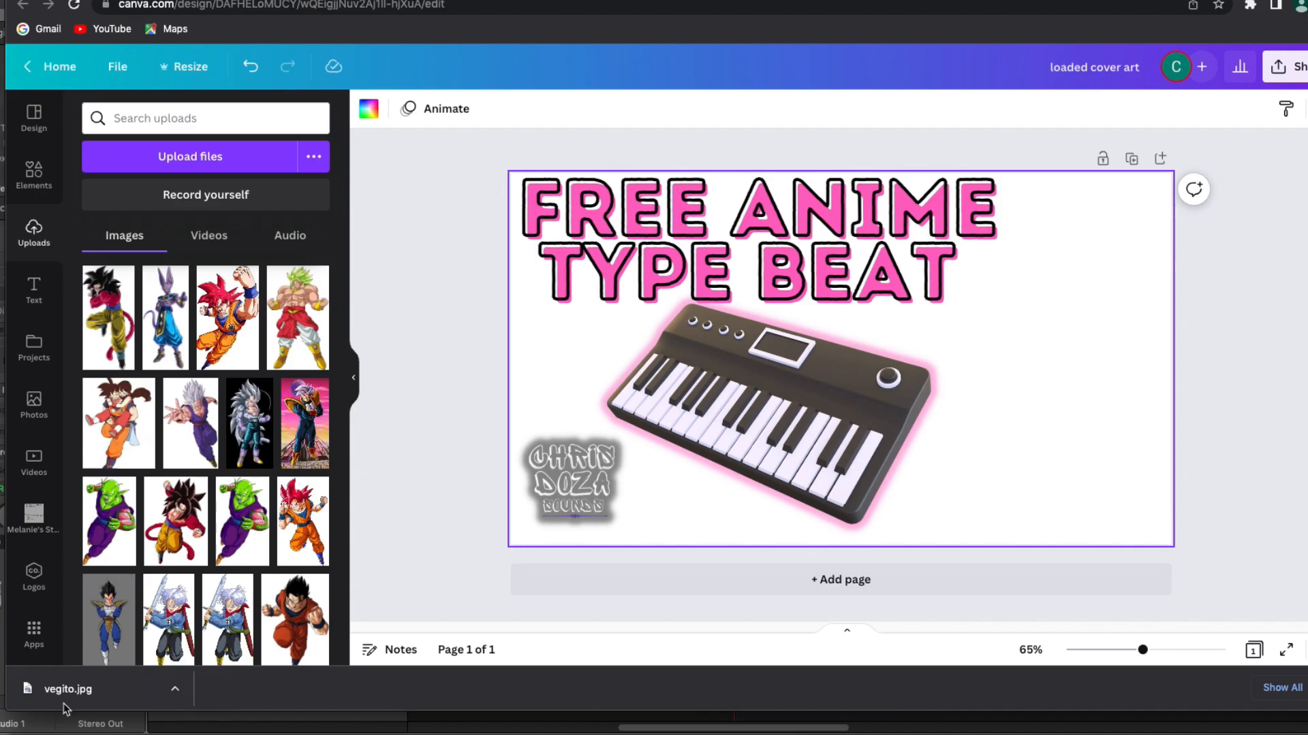
drag(67, 688, 1030, 359)
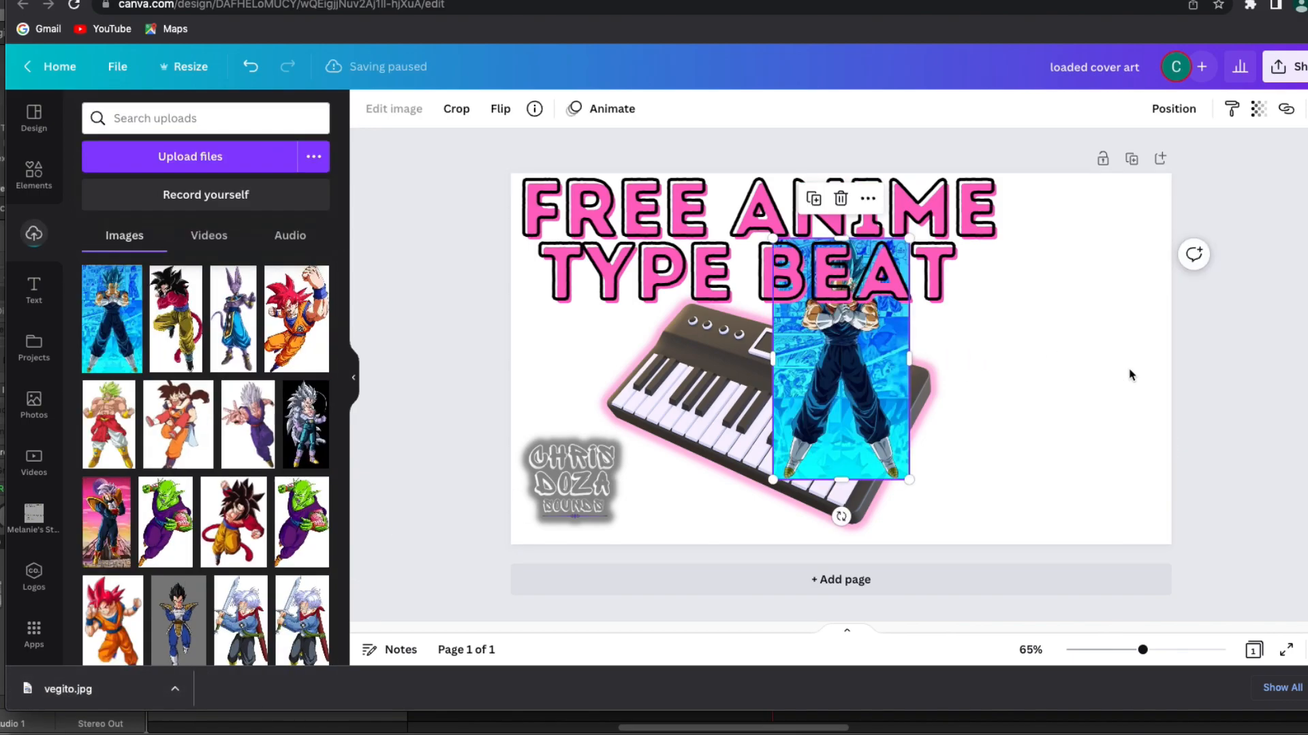
drag(822, 332, 1047, 359)
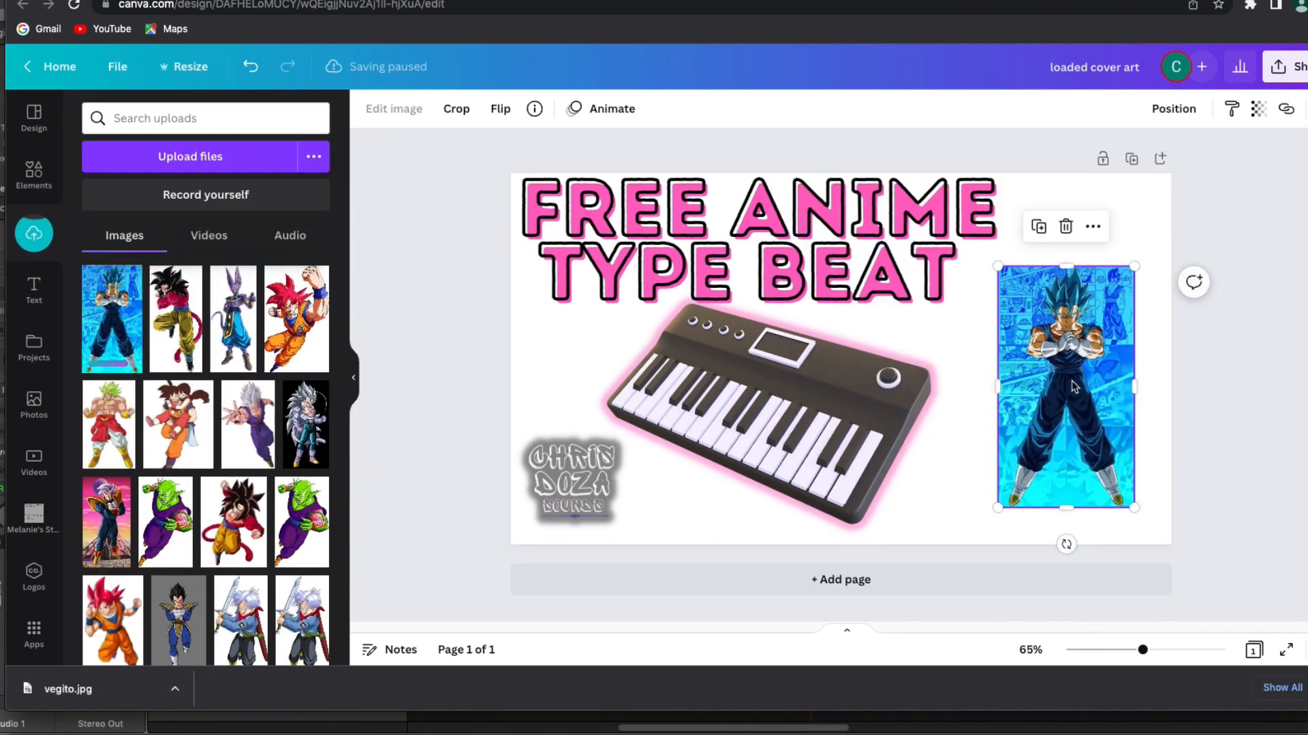
drag(998, 267, 966, 211)
drag(1083, 374, 1083, 421)
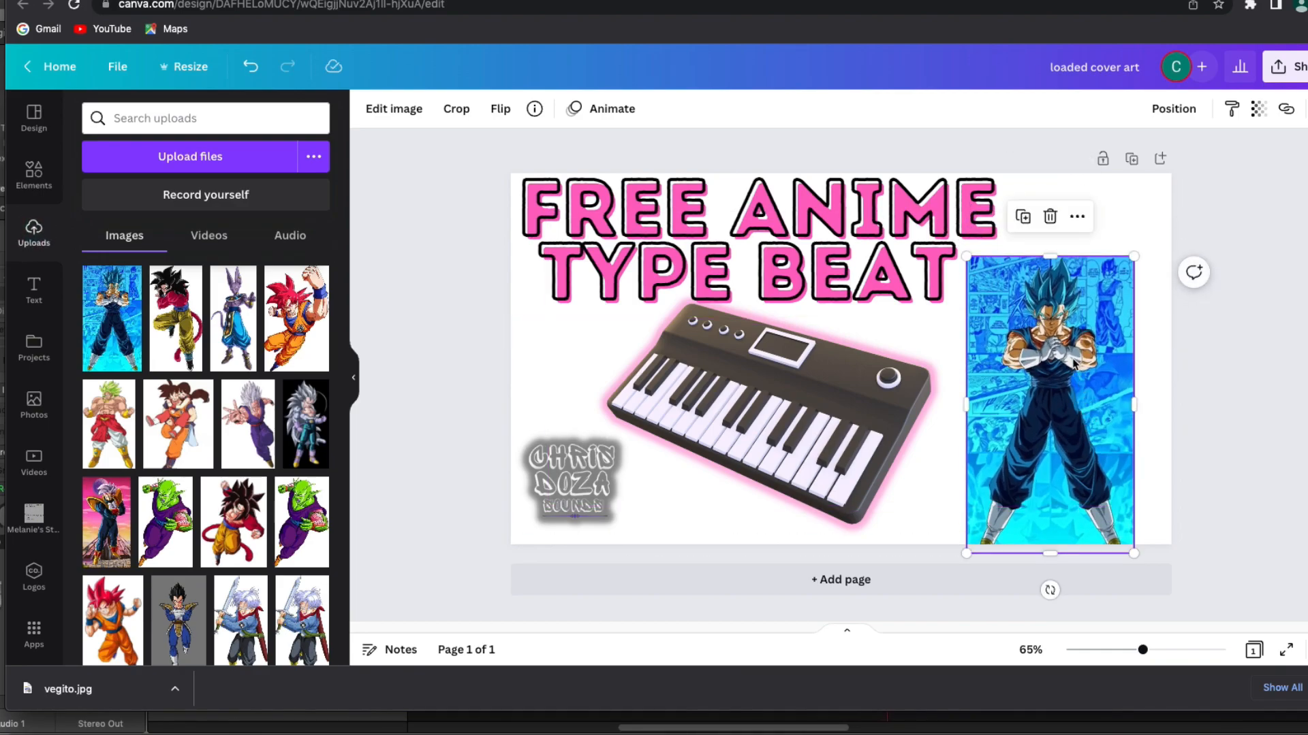
Step: Remove the background from the Vegito image with BG Remover and apply the result
click(393, 108)
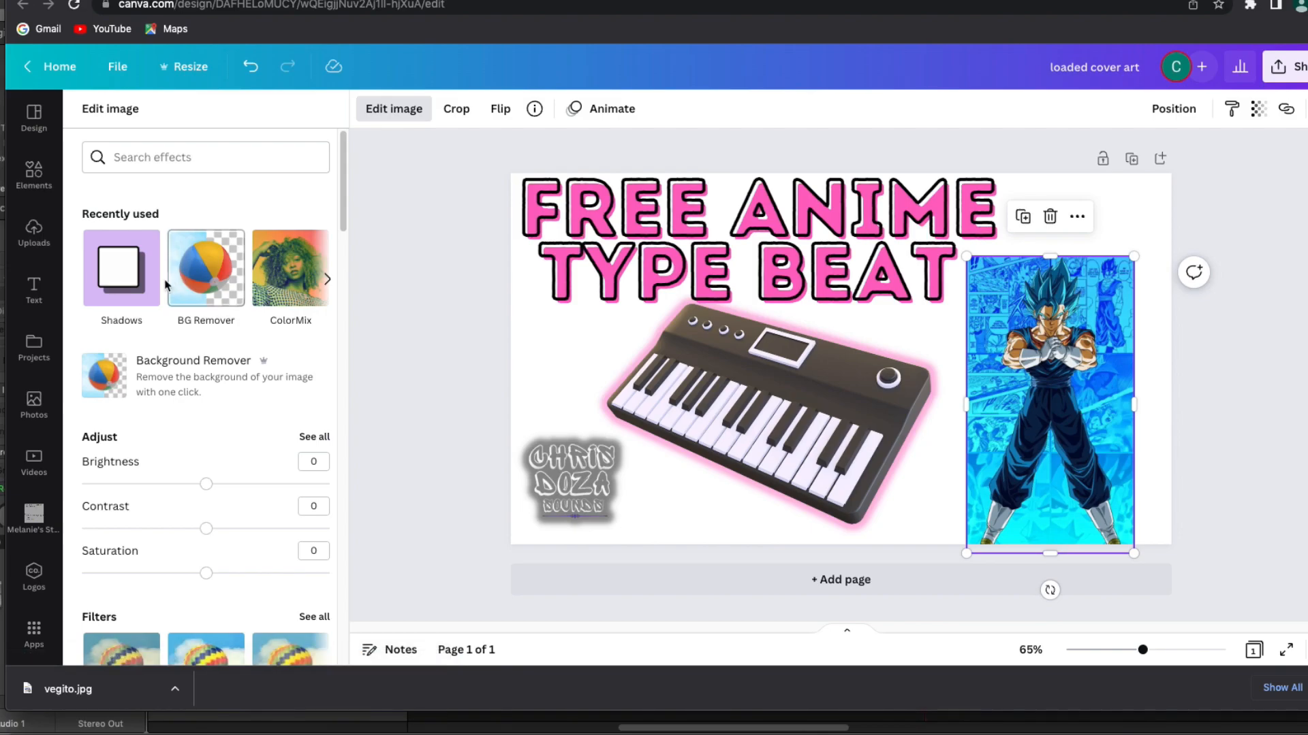
click(189, 281)
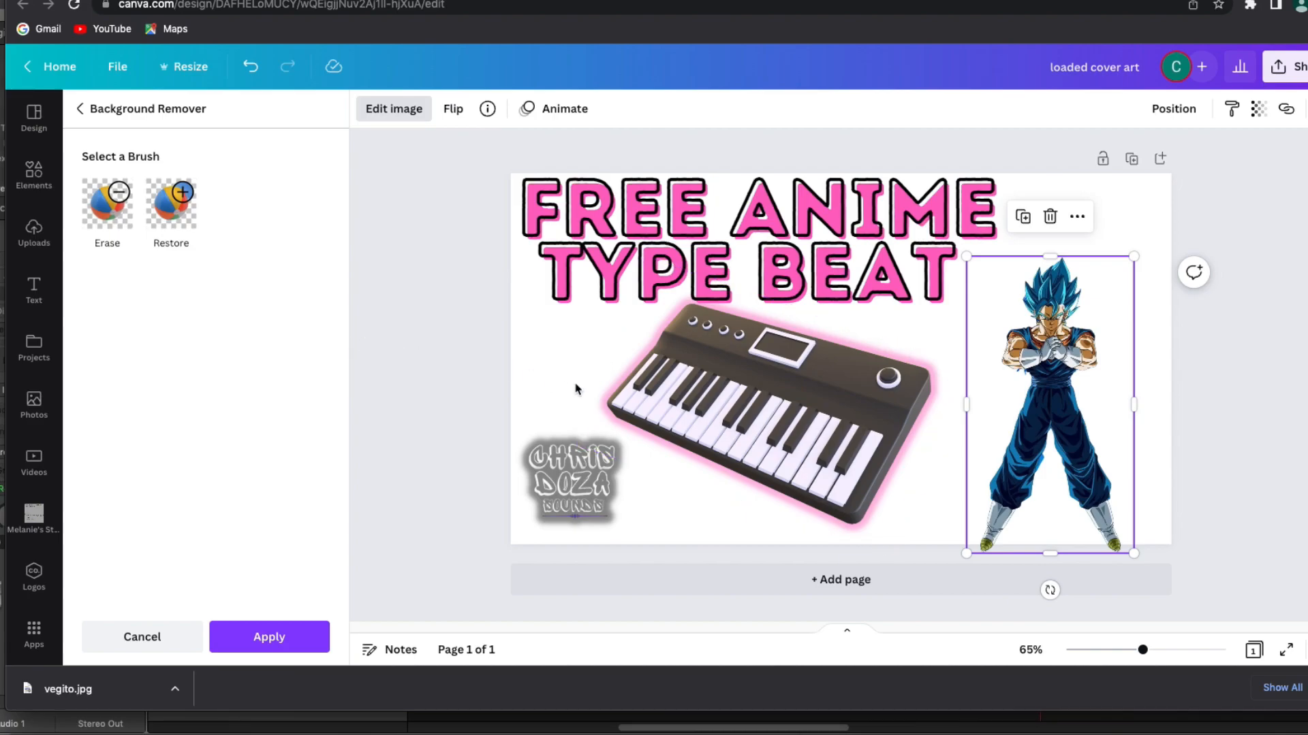
click(277, 630)
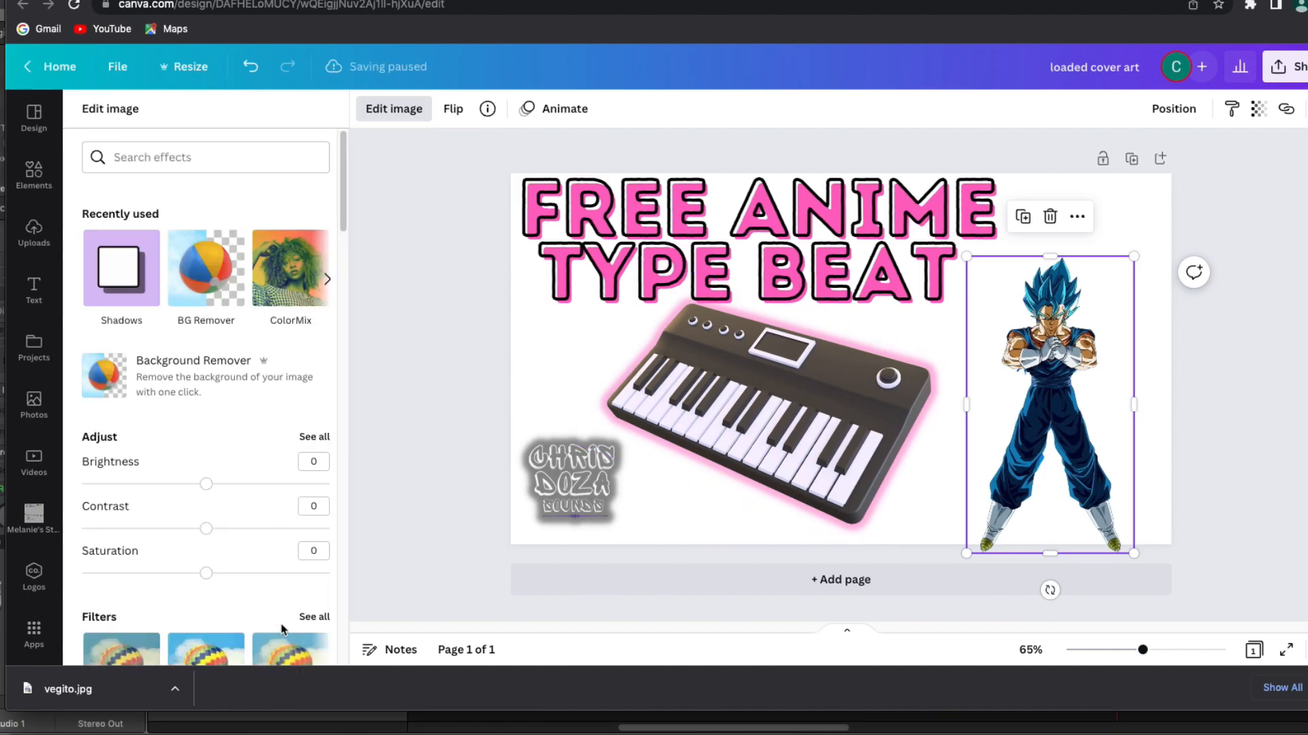
Step: Enlarge the cut-out Vegito figure to fill the page height beside the title, with his lower legs running off the page
drag(967, 256, 899, 133)
drag(1056, 368, 1080, 409)
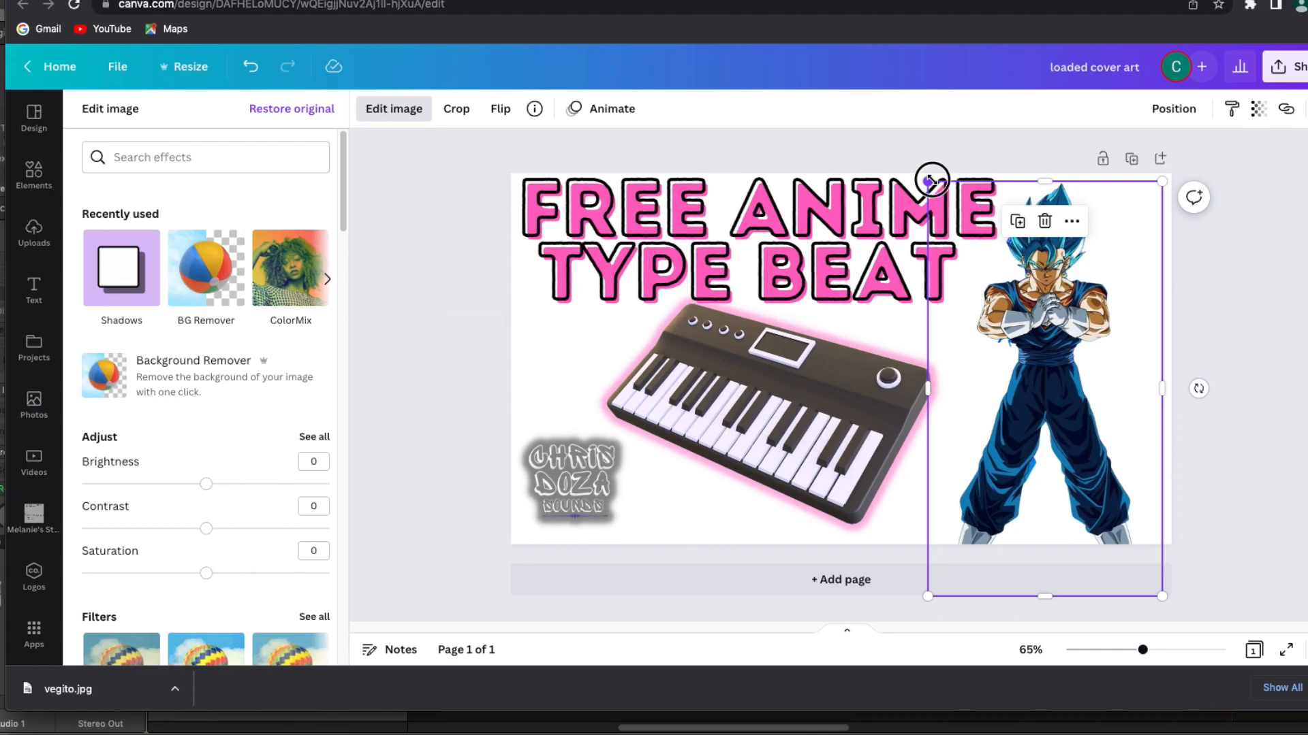
drag(930, 181, 886, 130)
drag(1024, 395, 1049, 448)
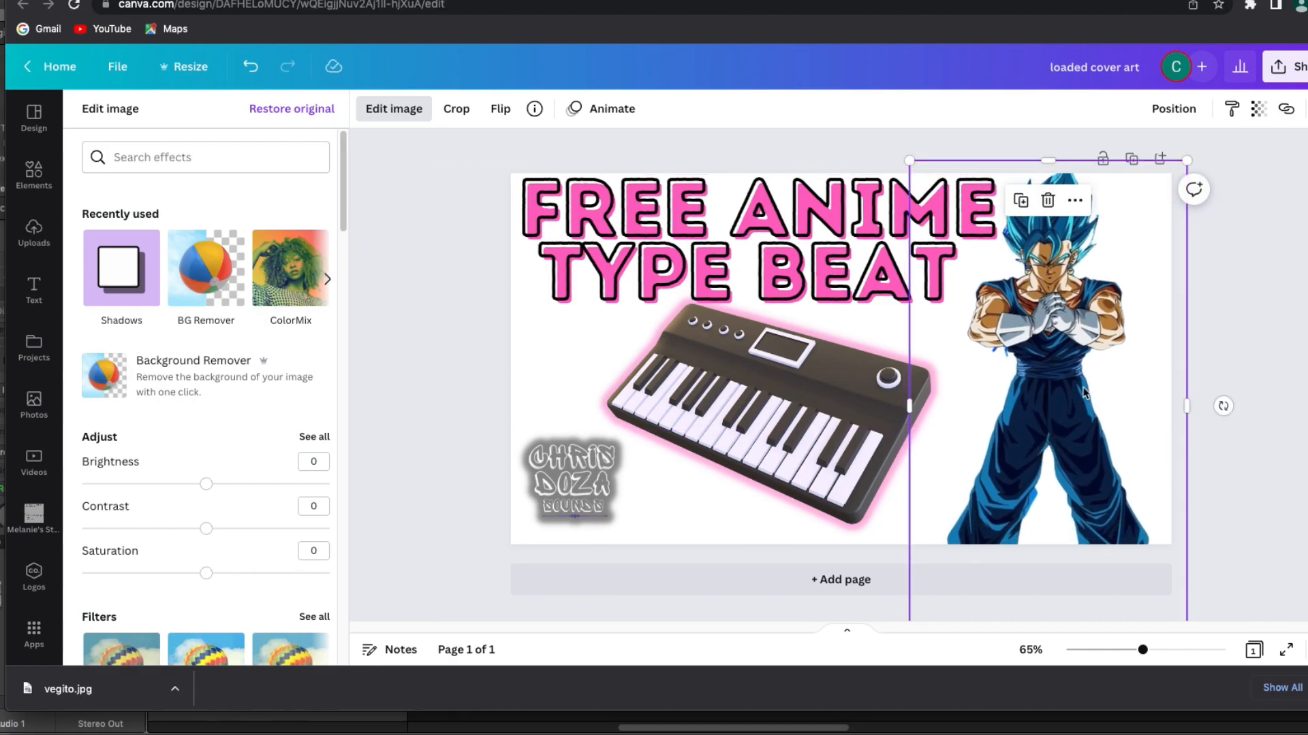
Step: Apply a Glow shadow to the Vegito figure with size 12 and colour Turquoise blue #5ce1e6
click(141, 285)
click(212, 204)
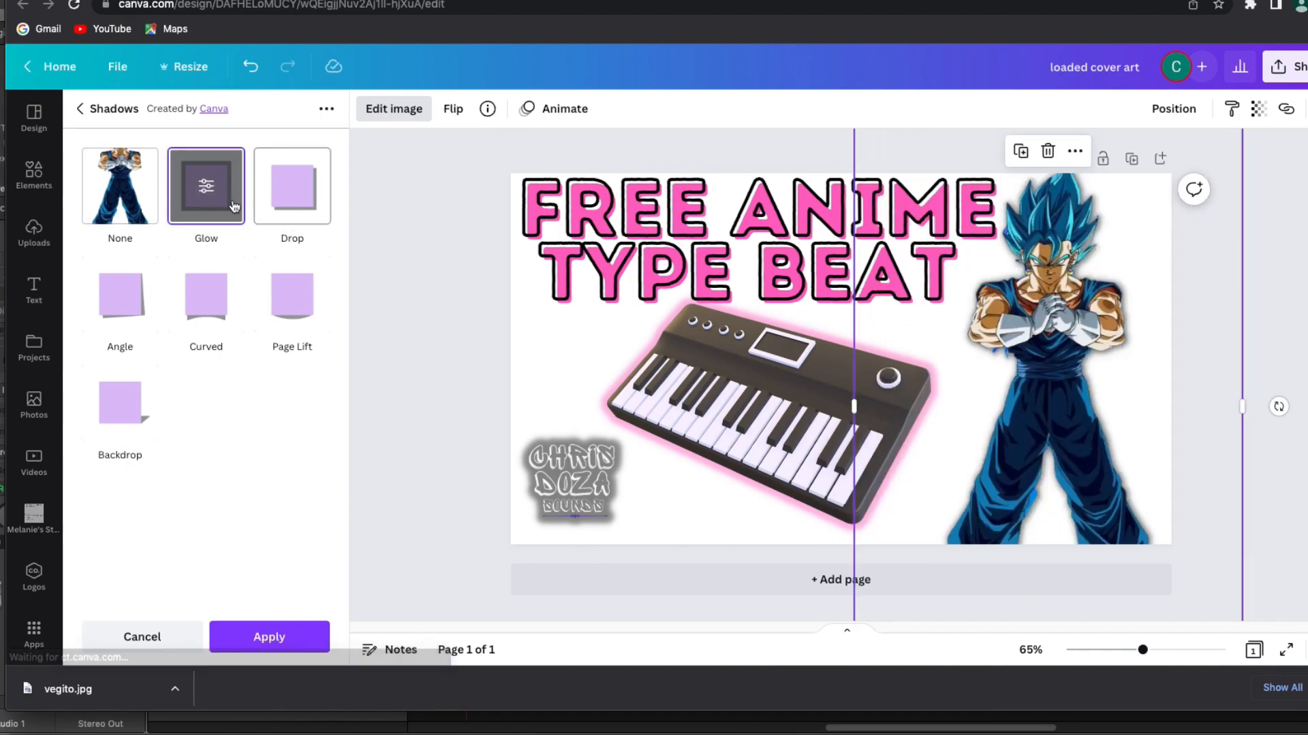
click(210, 196)
drag(109, 181, 157, 180)
click(317, 320)
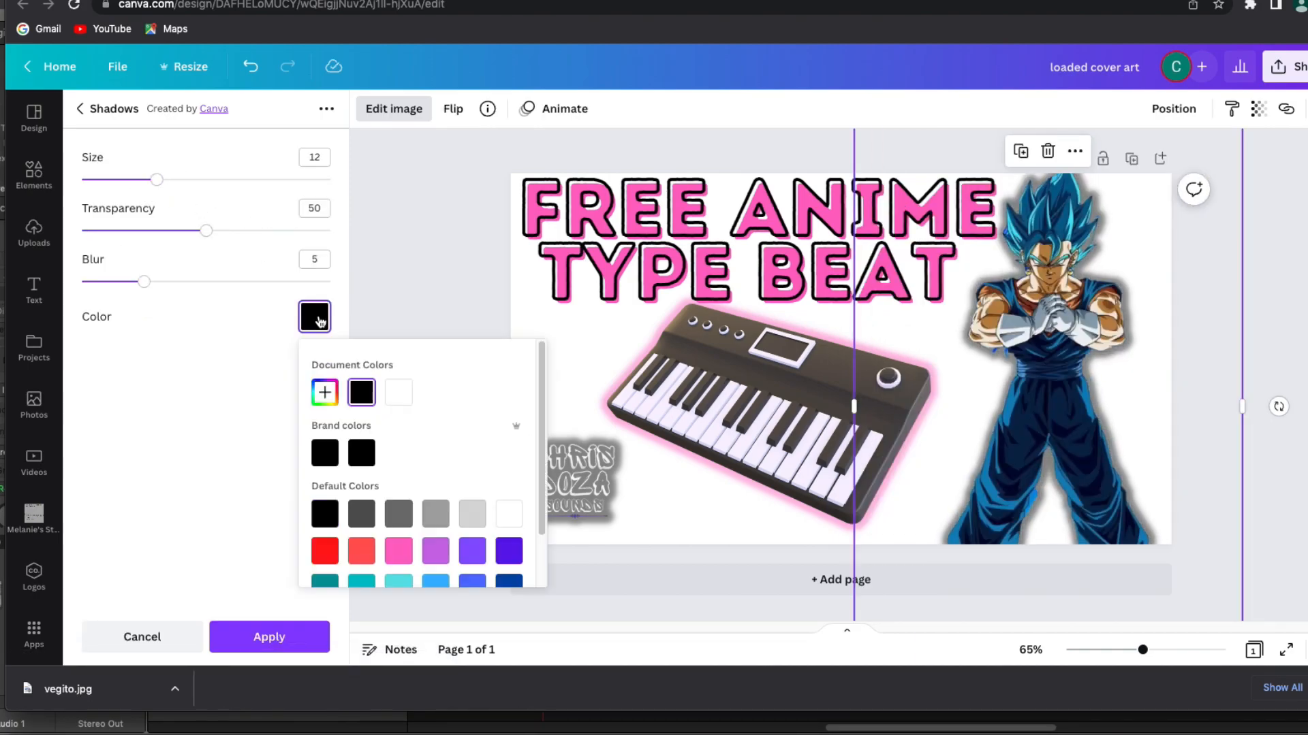
scroll(422, 524, down, 1)
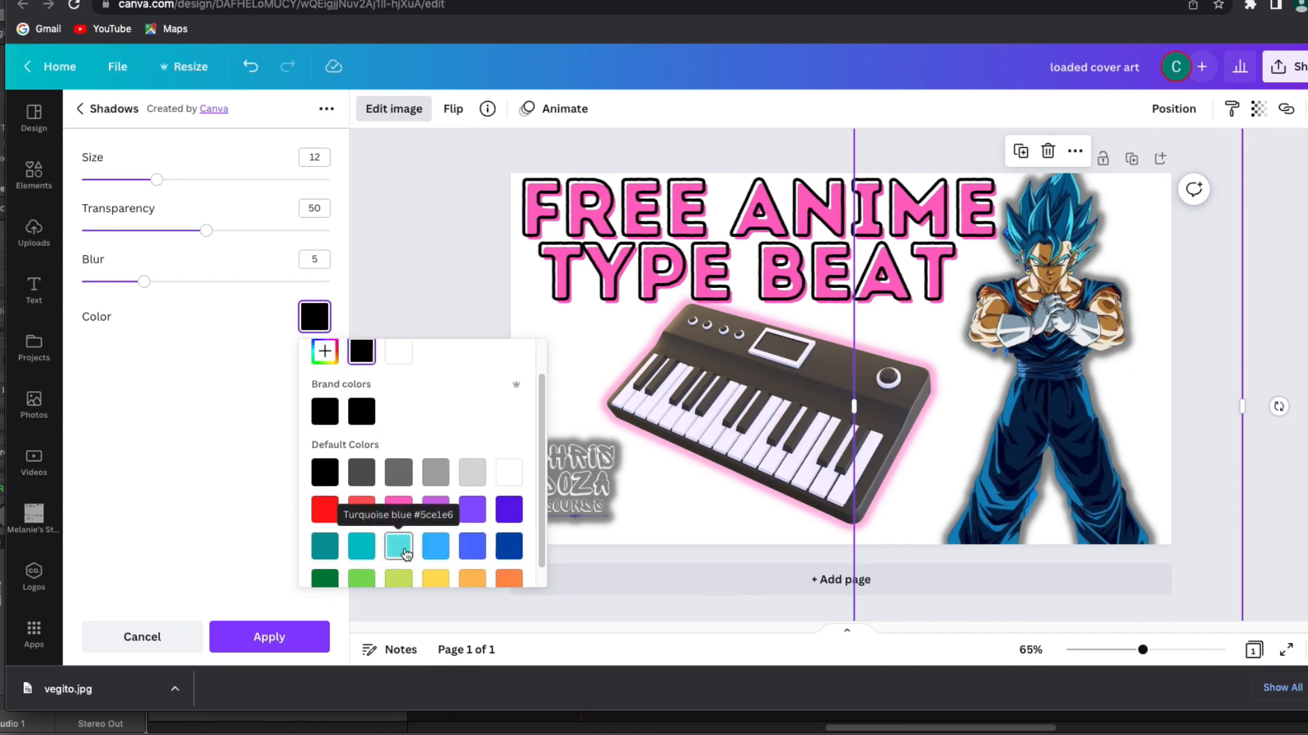
click(402, 549)
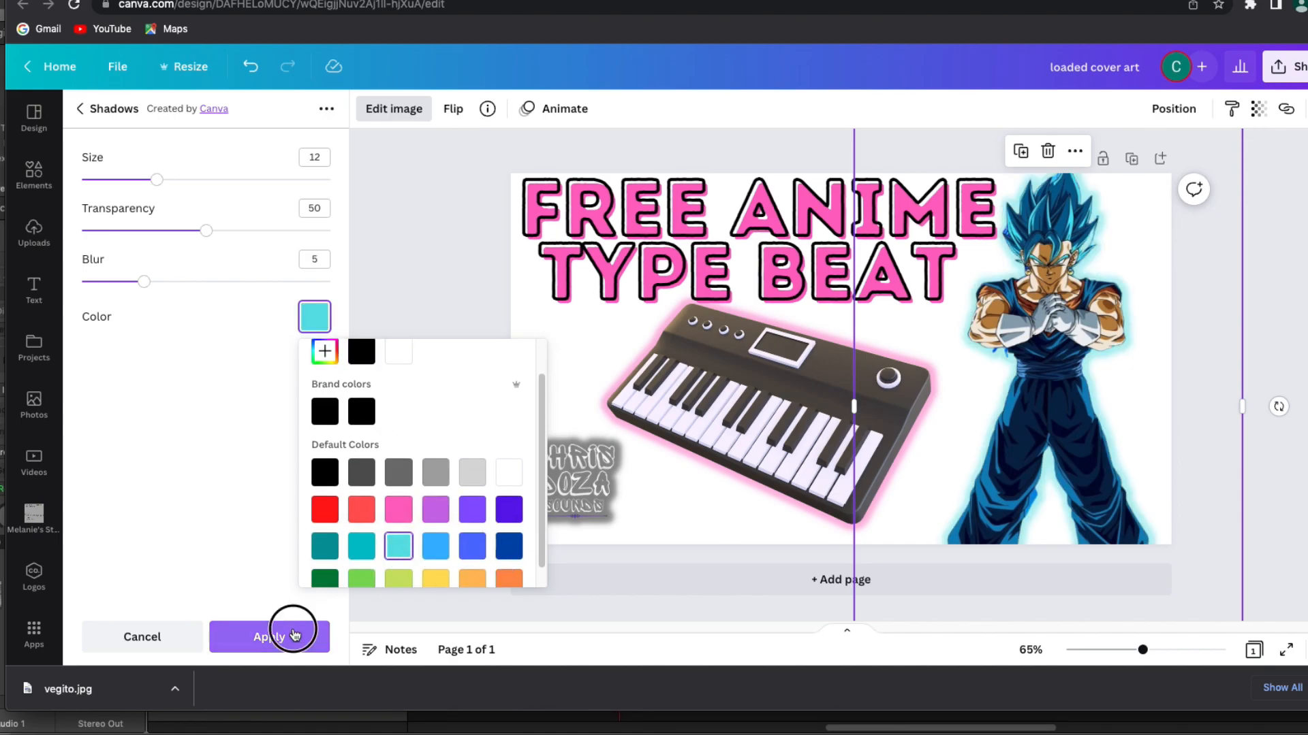
click(269, 636)
Step: Change the effect colour of the "FREE ANIME TYPE BEAT" title to turquoise blue
click(638, 268)
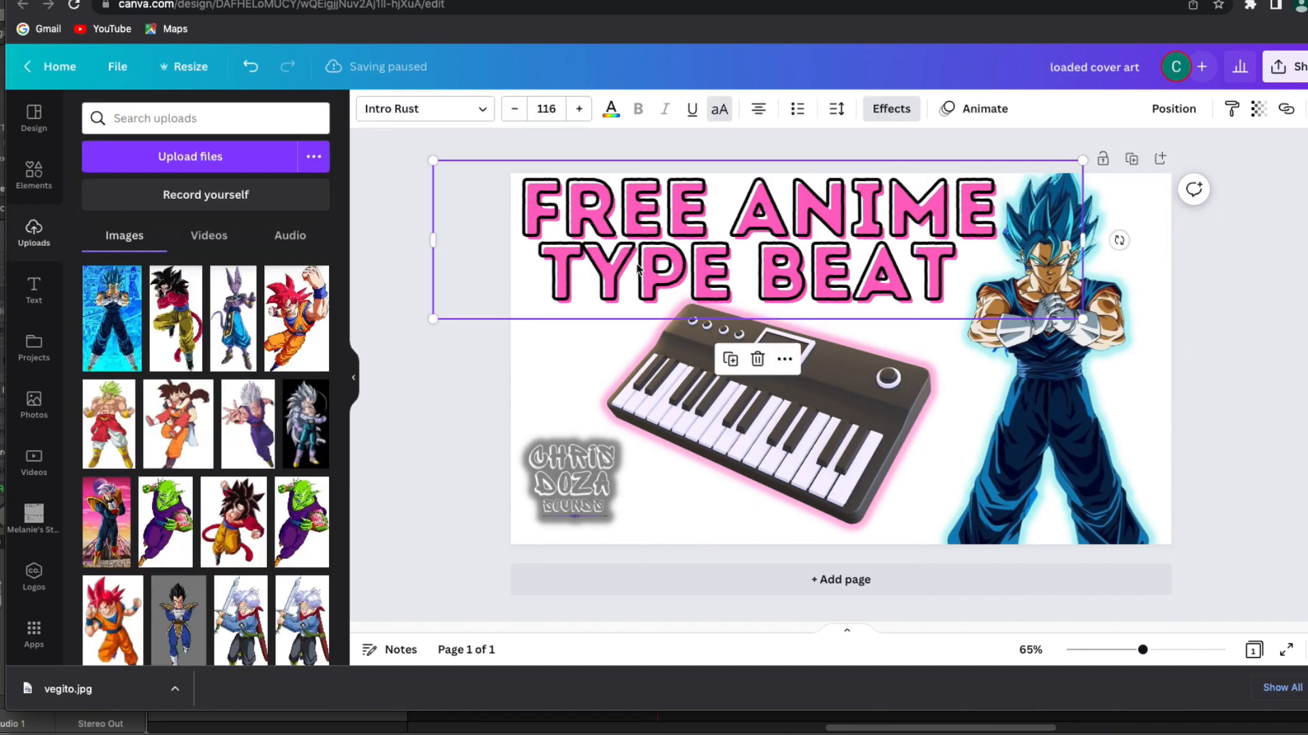
click(891, 109)
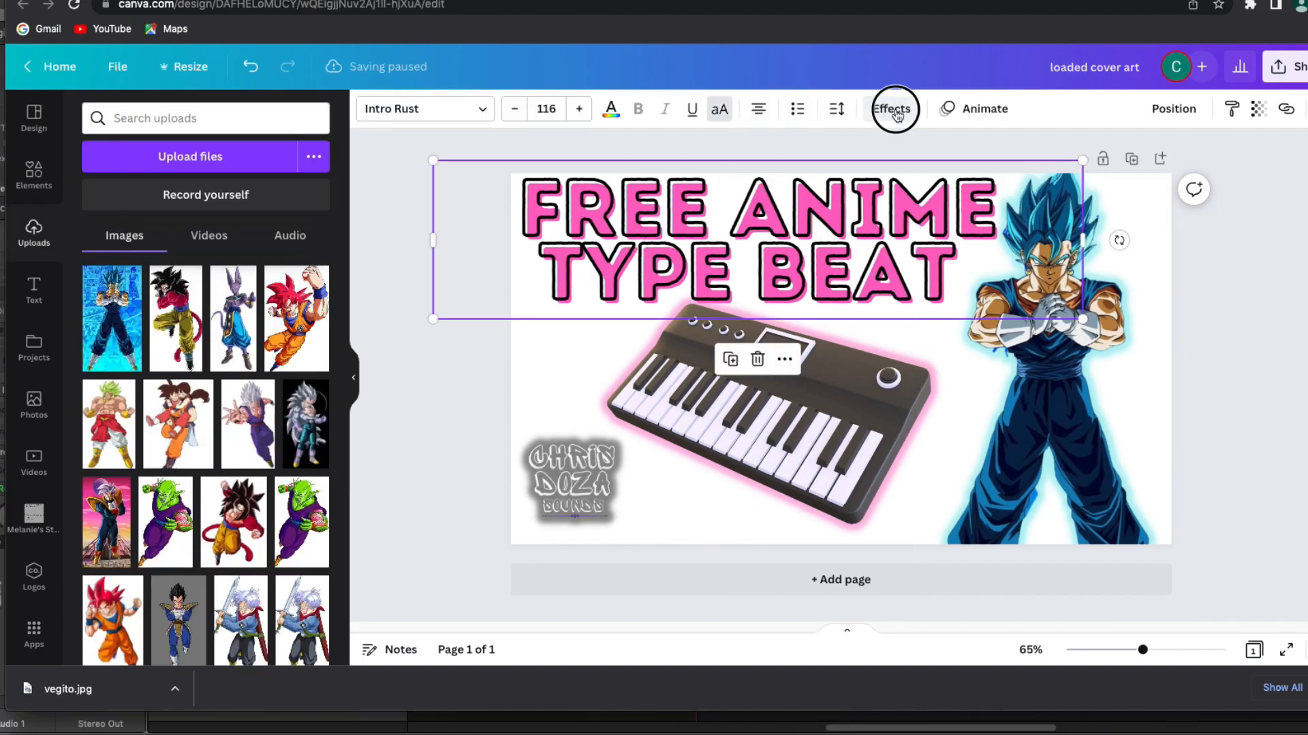
click(309, 528)
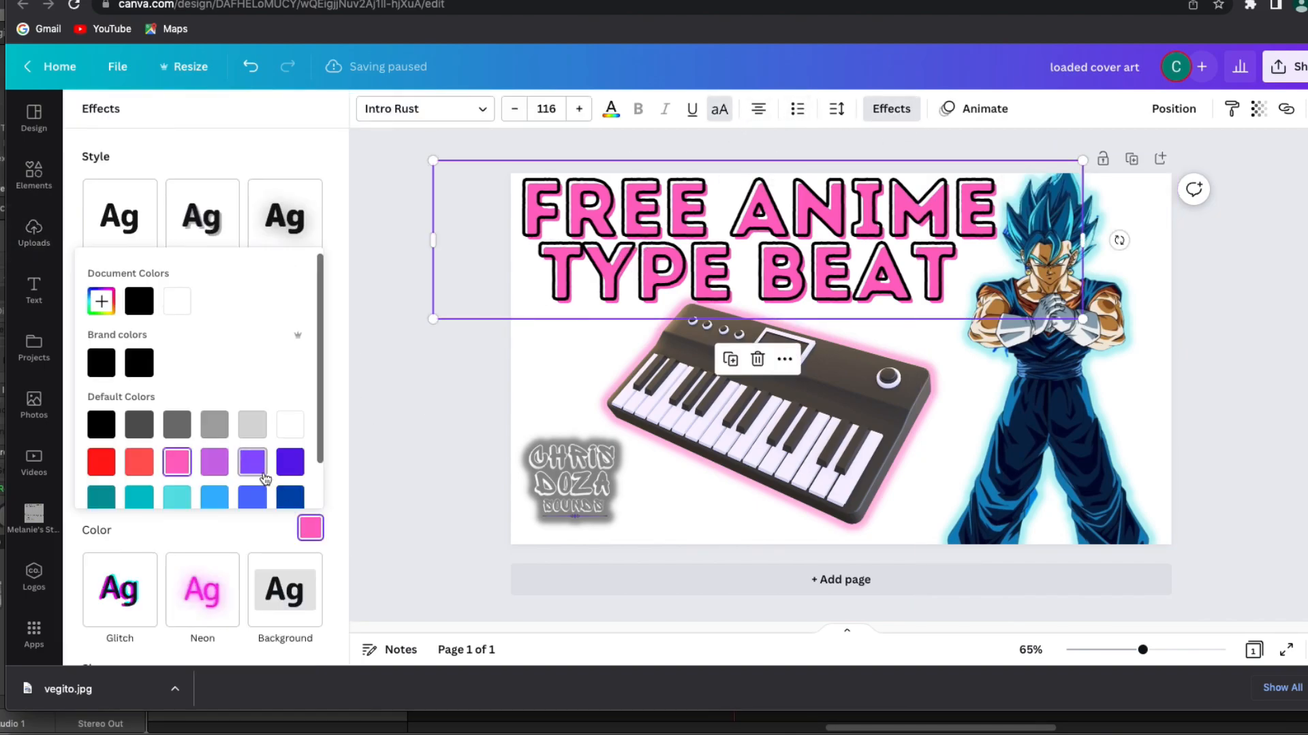
click(172, 504)
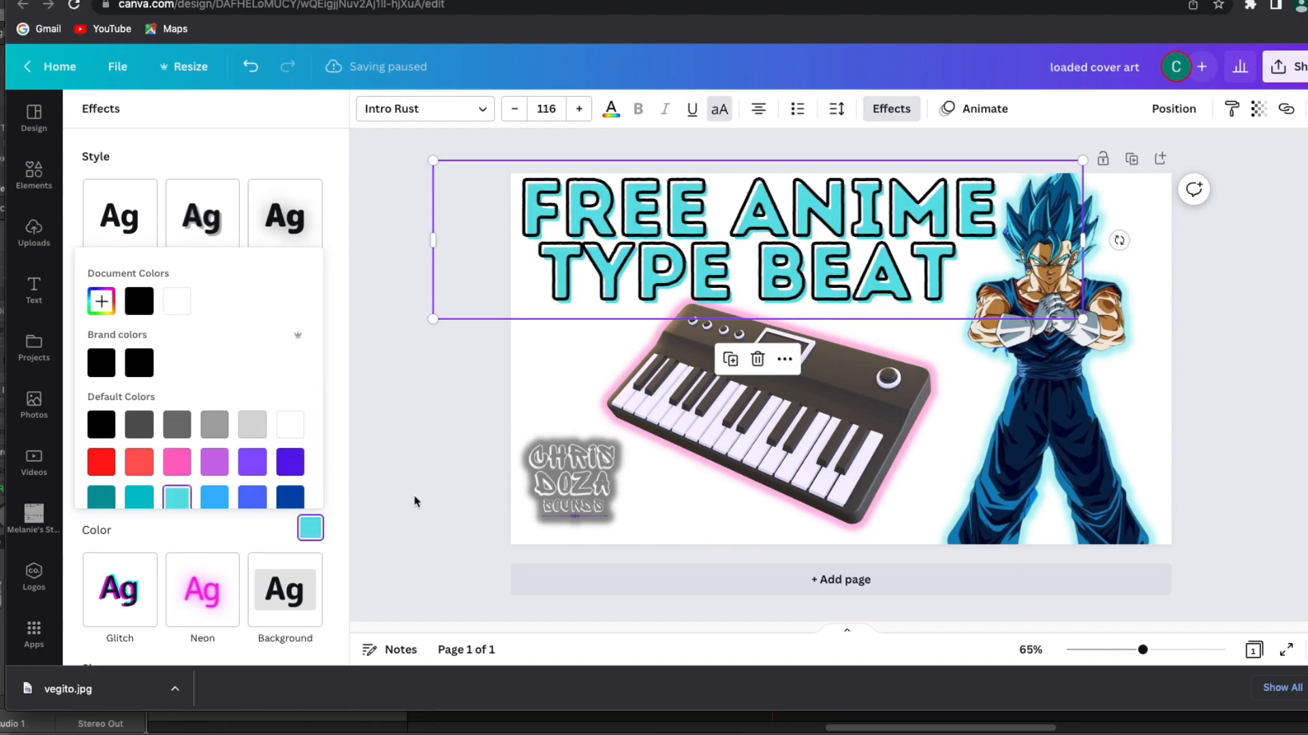
click(515, 369)
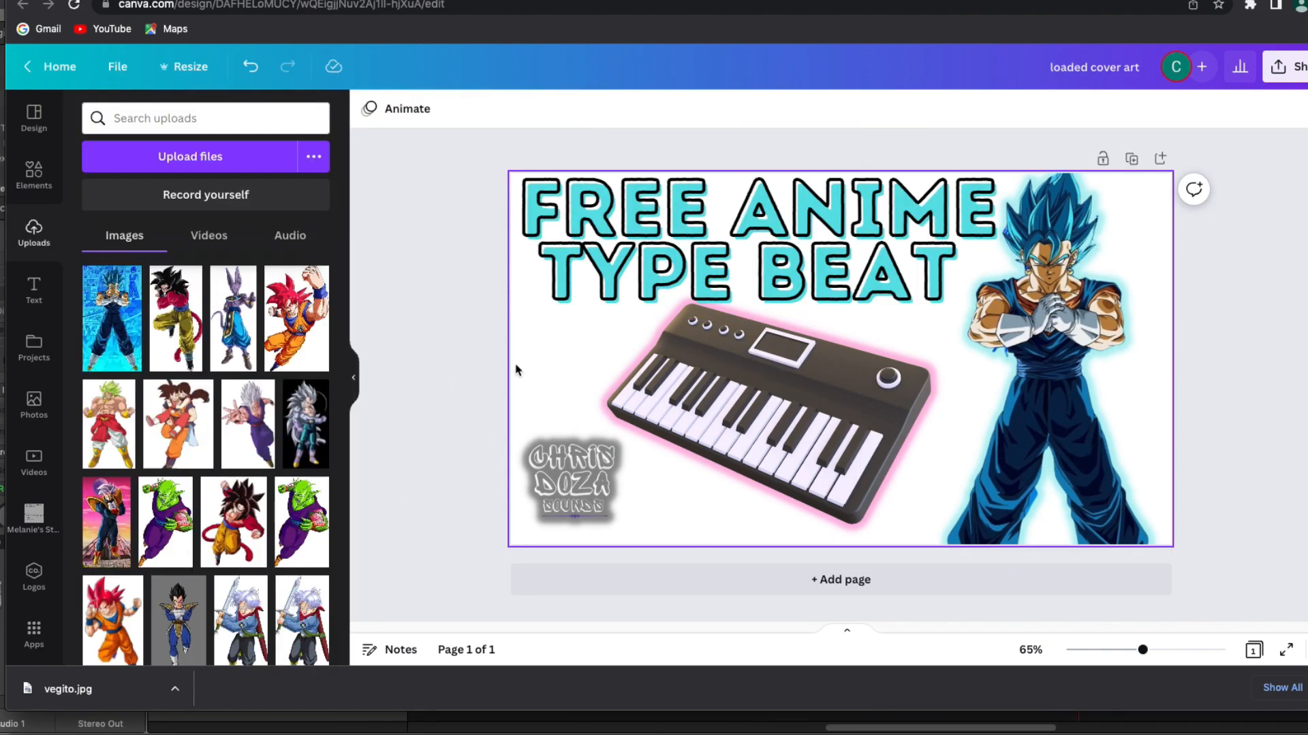
Step: Apply a Glow shadow to the keyboard image with size 13 and the turquoise blue colour
click(669, 412)
click(378, 108)
click(126, 269)
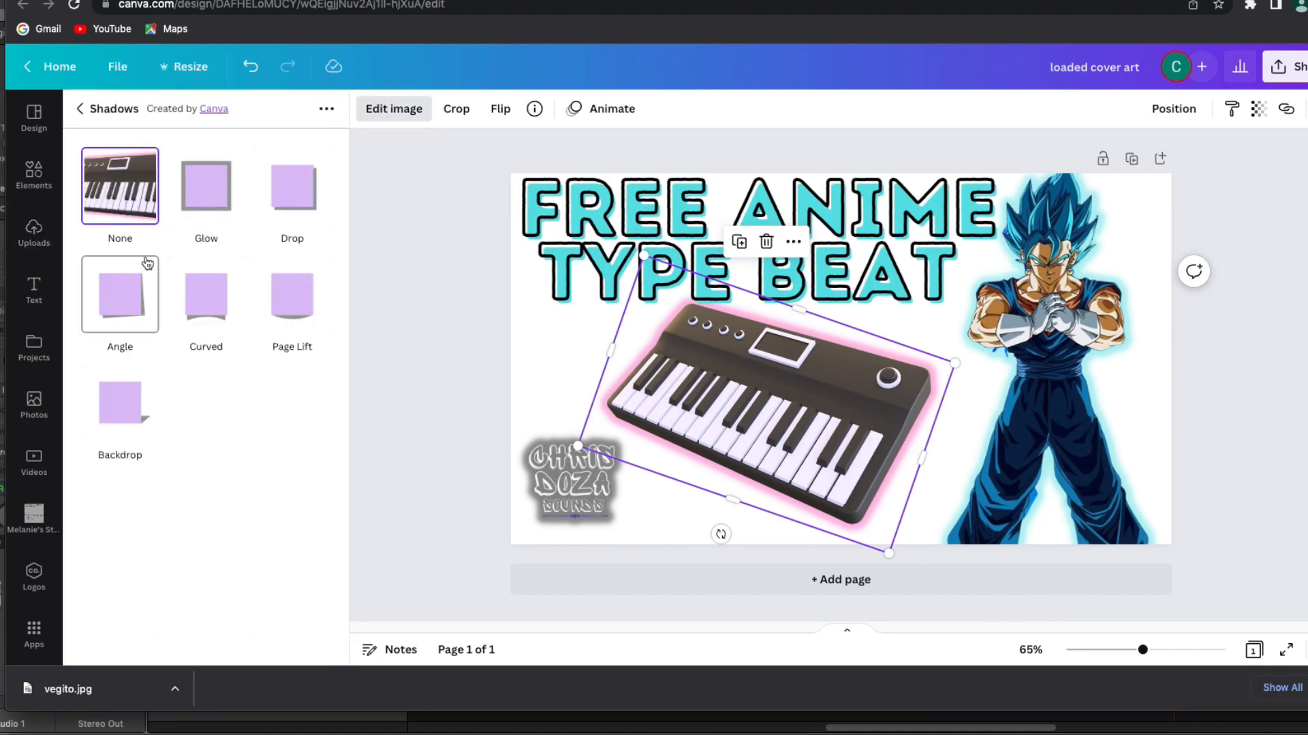
click(227, 202)
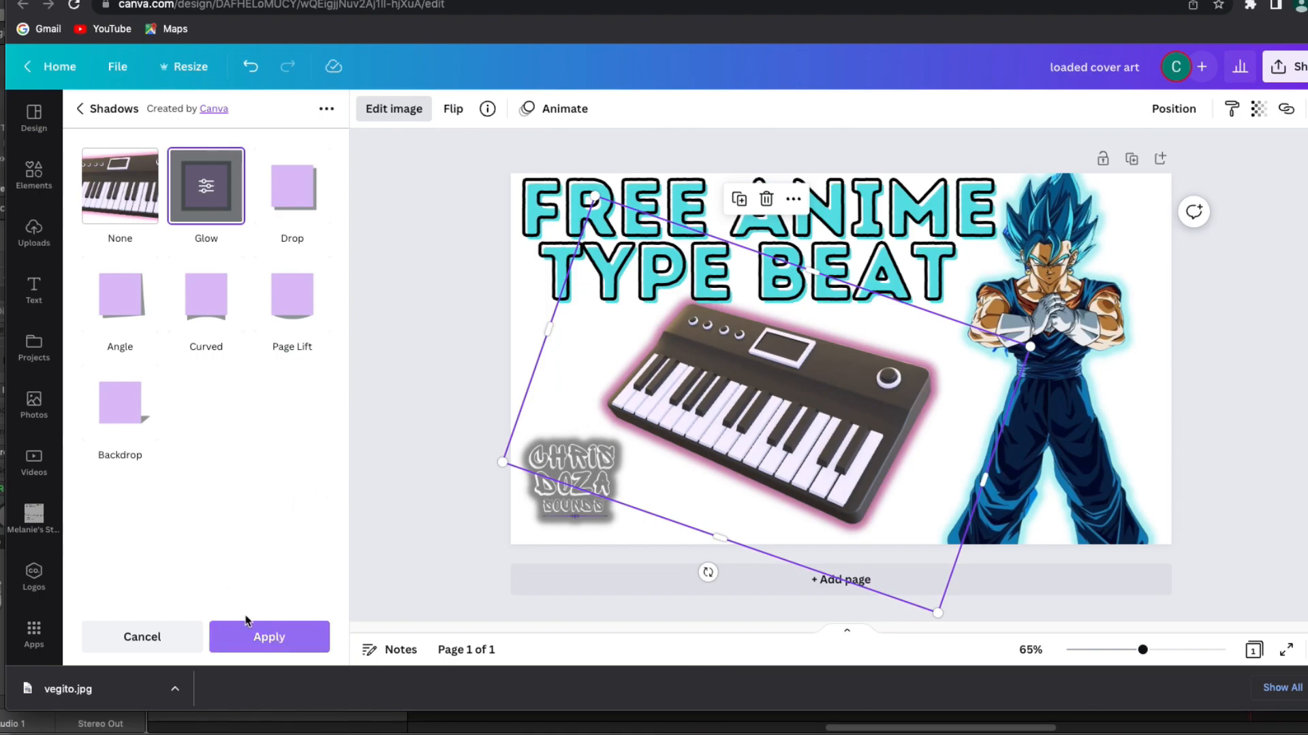
click(216, 197)
drag(107, 181, 164, 188)
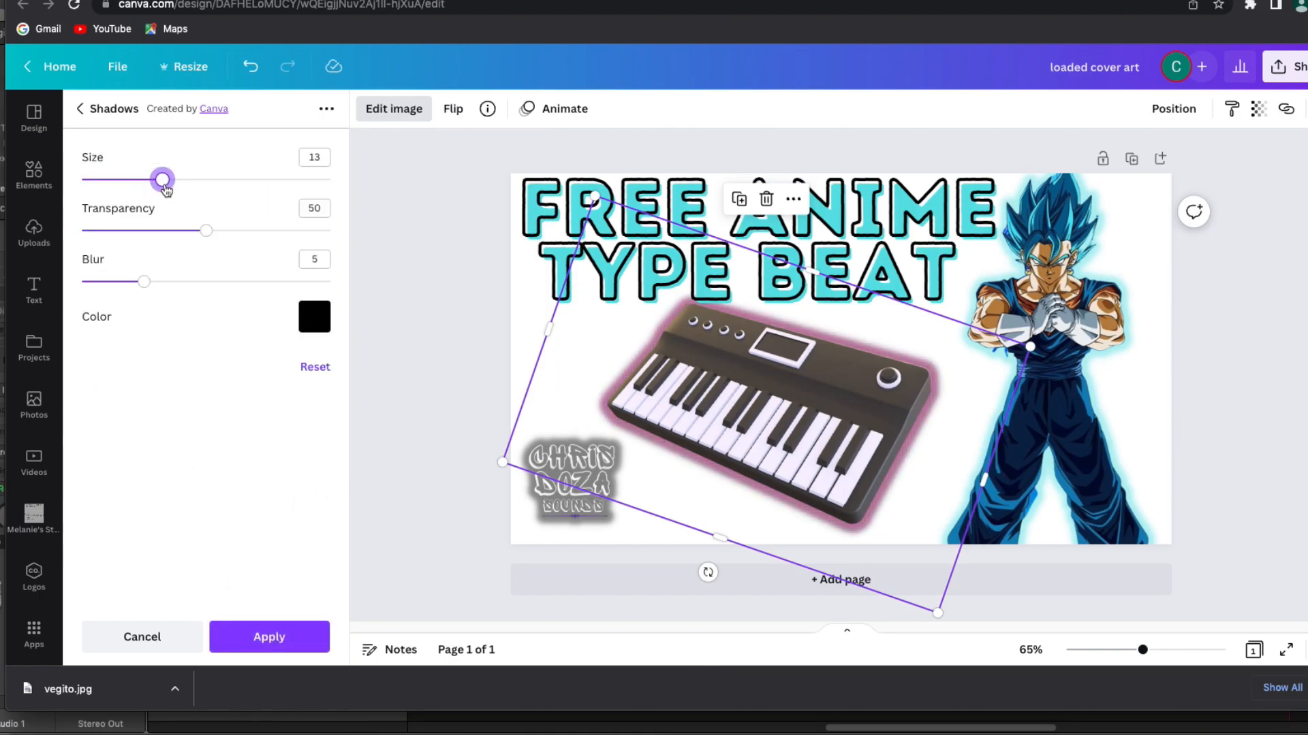
click(315, 317)
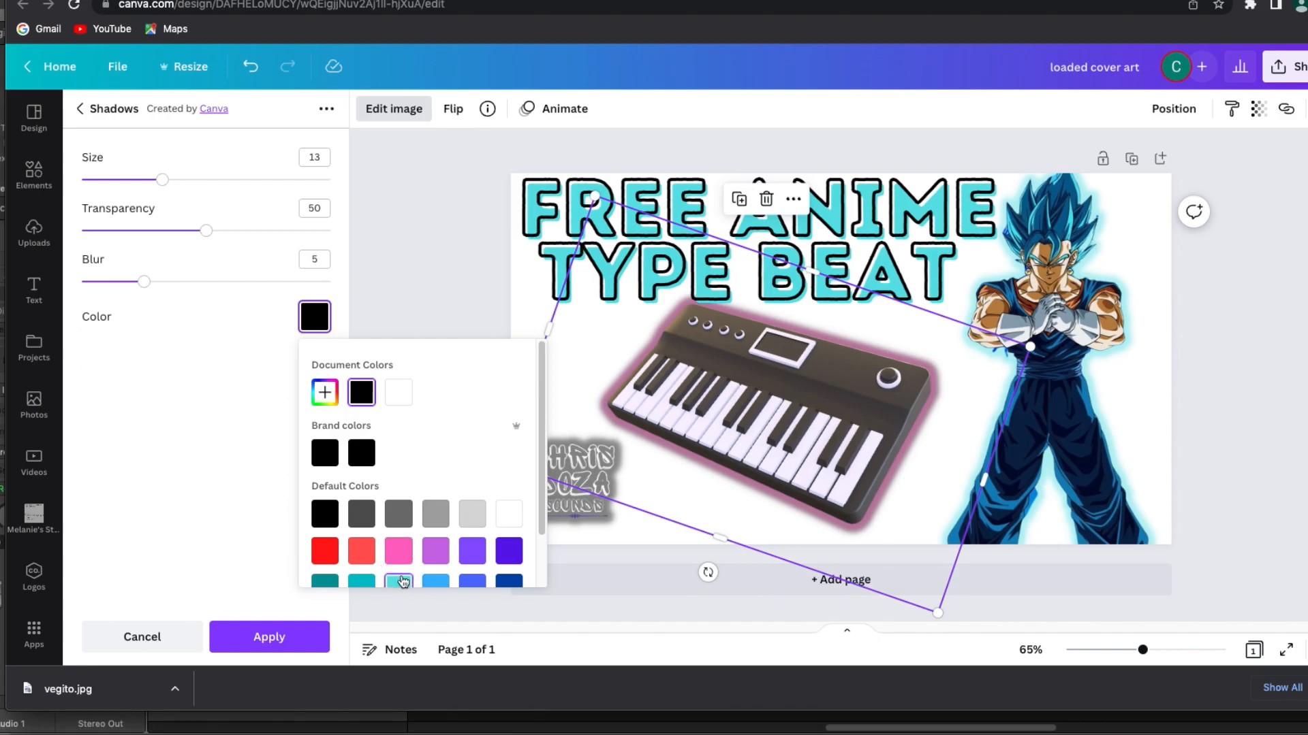
click(399, 581)
click(300, 633)
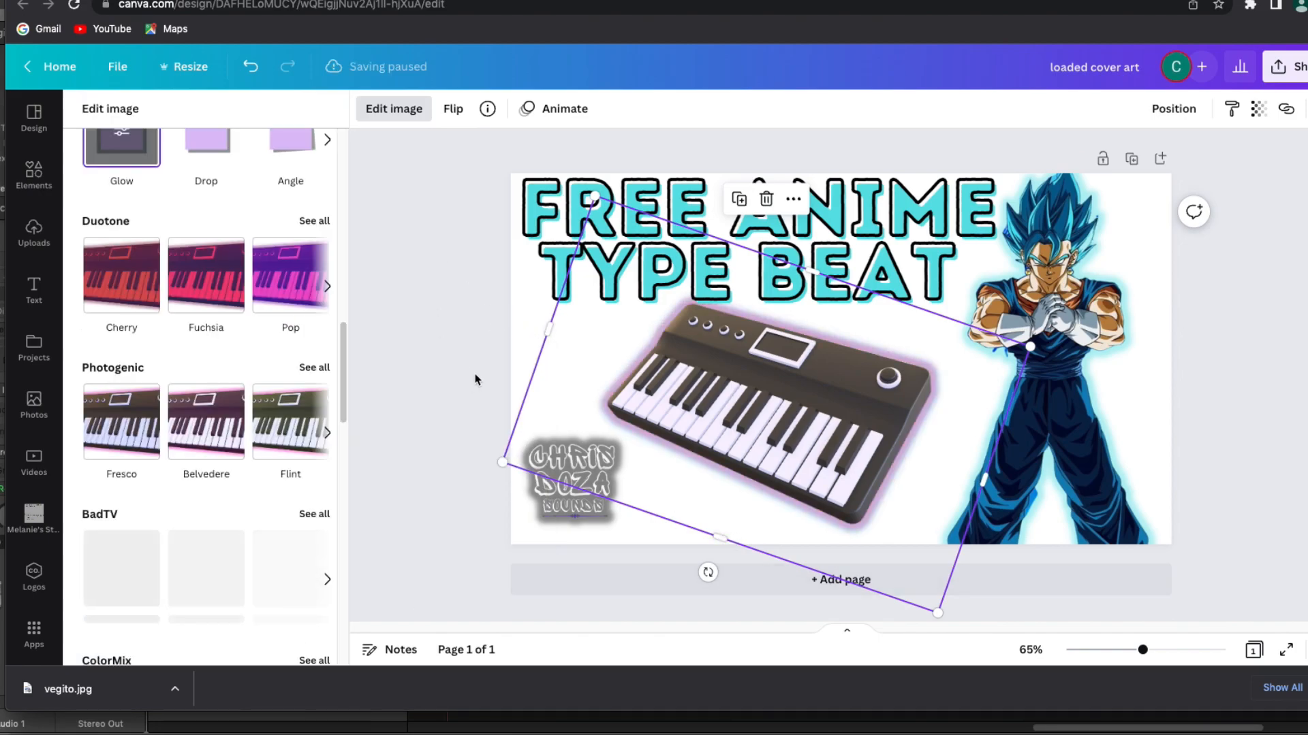
click(538, 338)
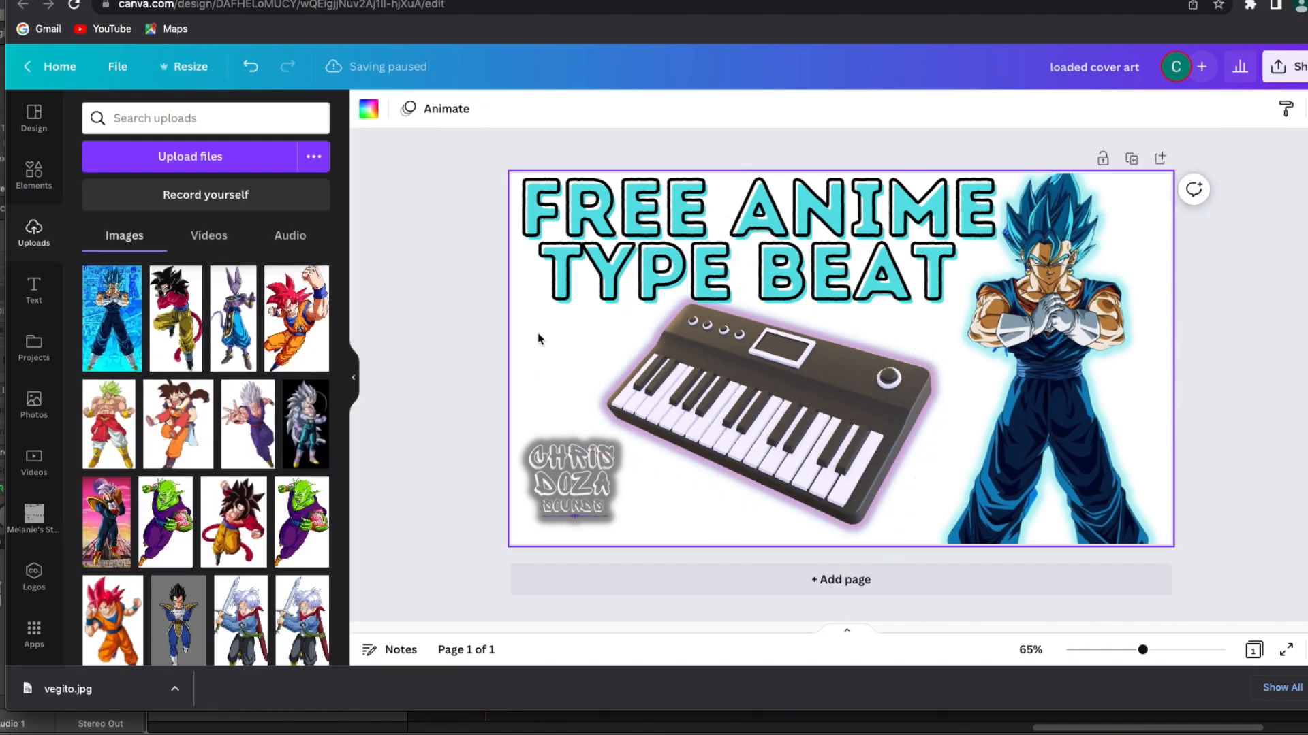
Step: Search the photos for "synthwave" and add the purple statue with pink clouds to the page
click(30, 423)
click(222, 124)
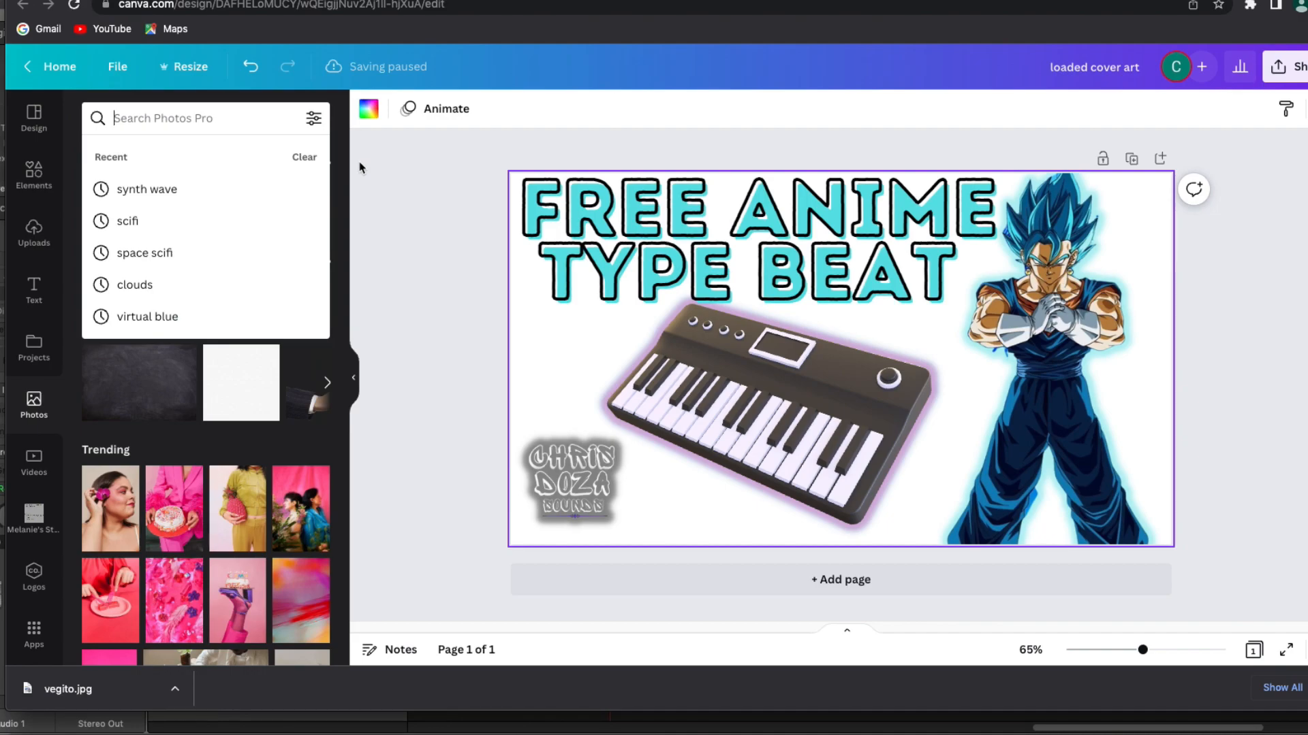
text(synt)
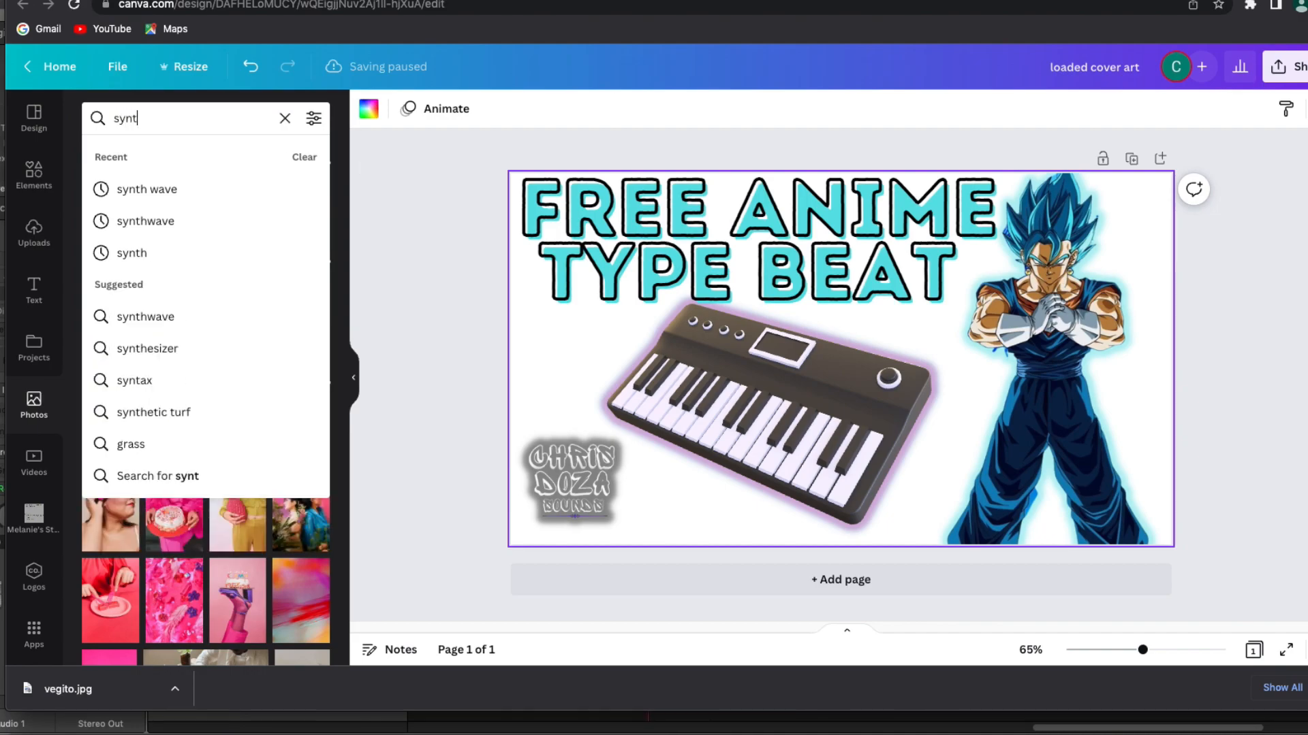
text(hwave)
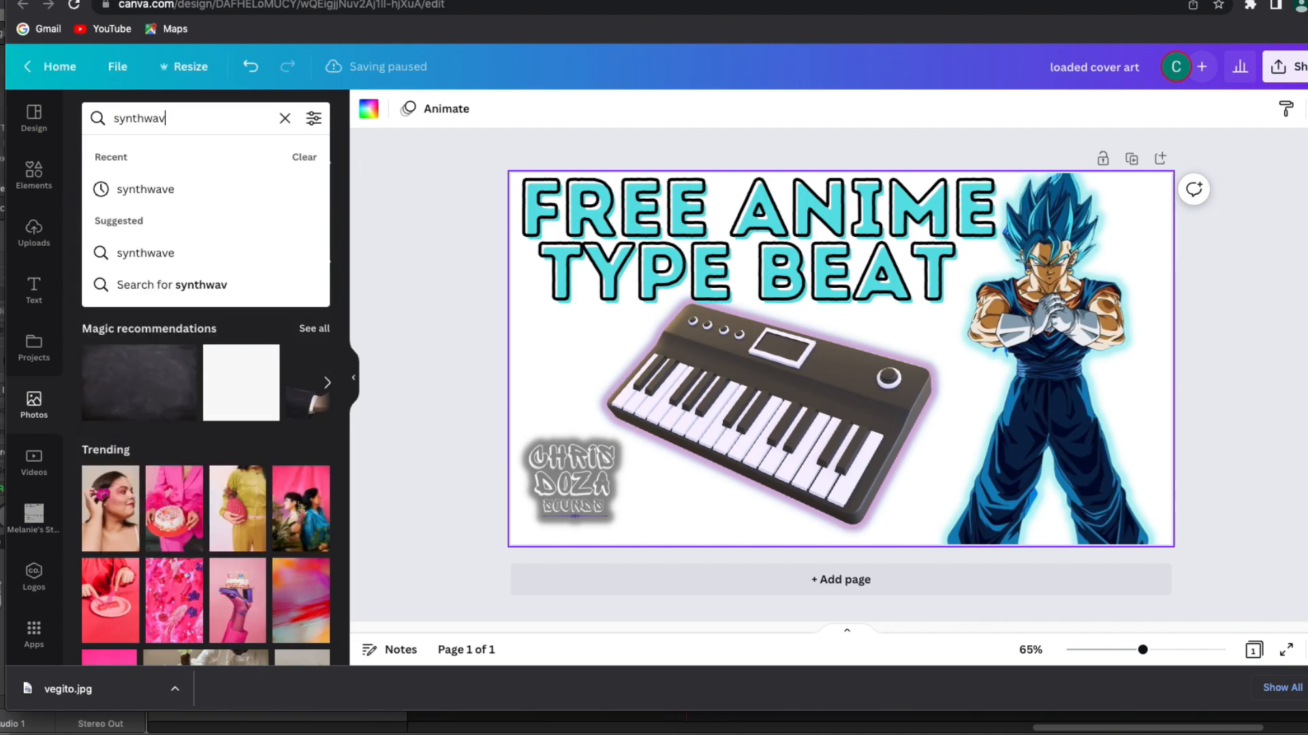
key(Return)
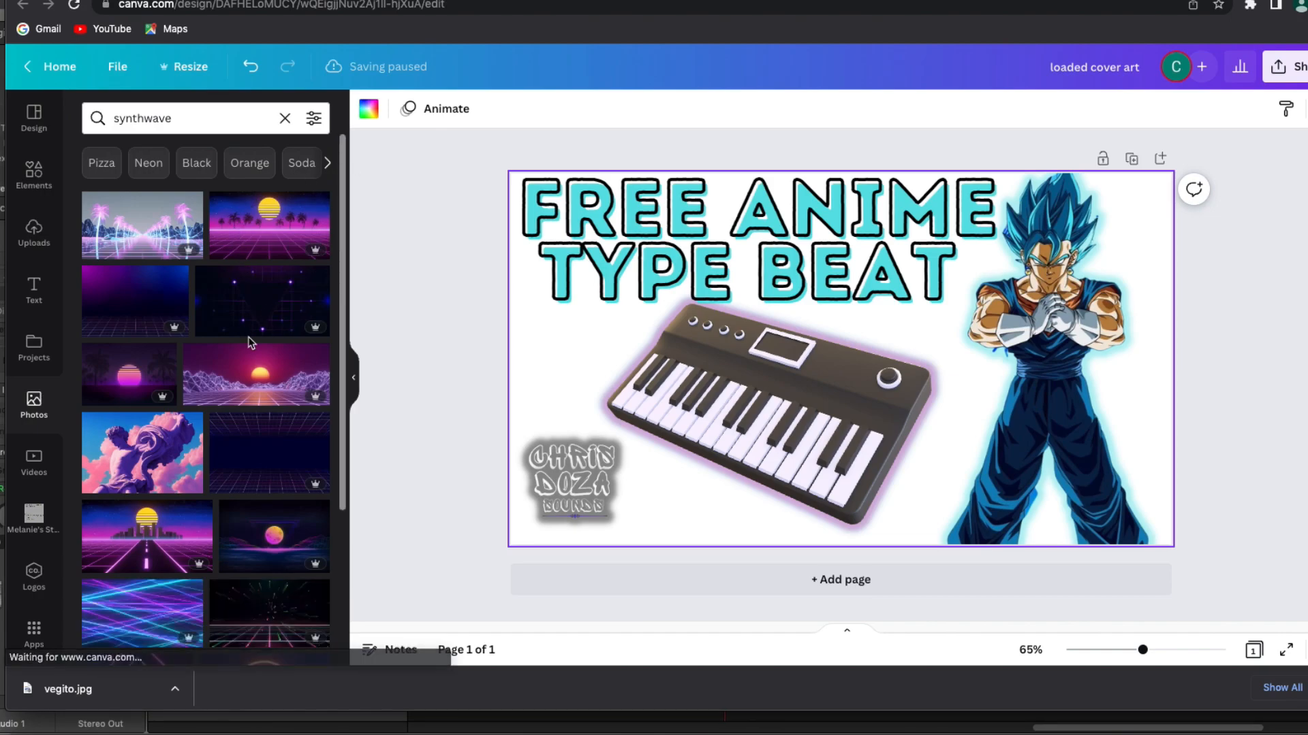
scroll(252, 337, down, 1)
click(157, 427)
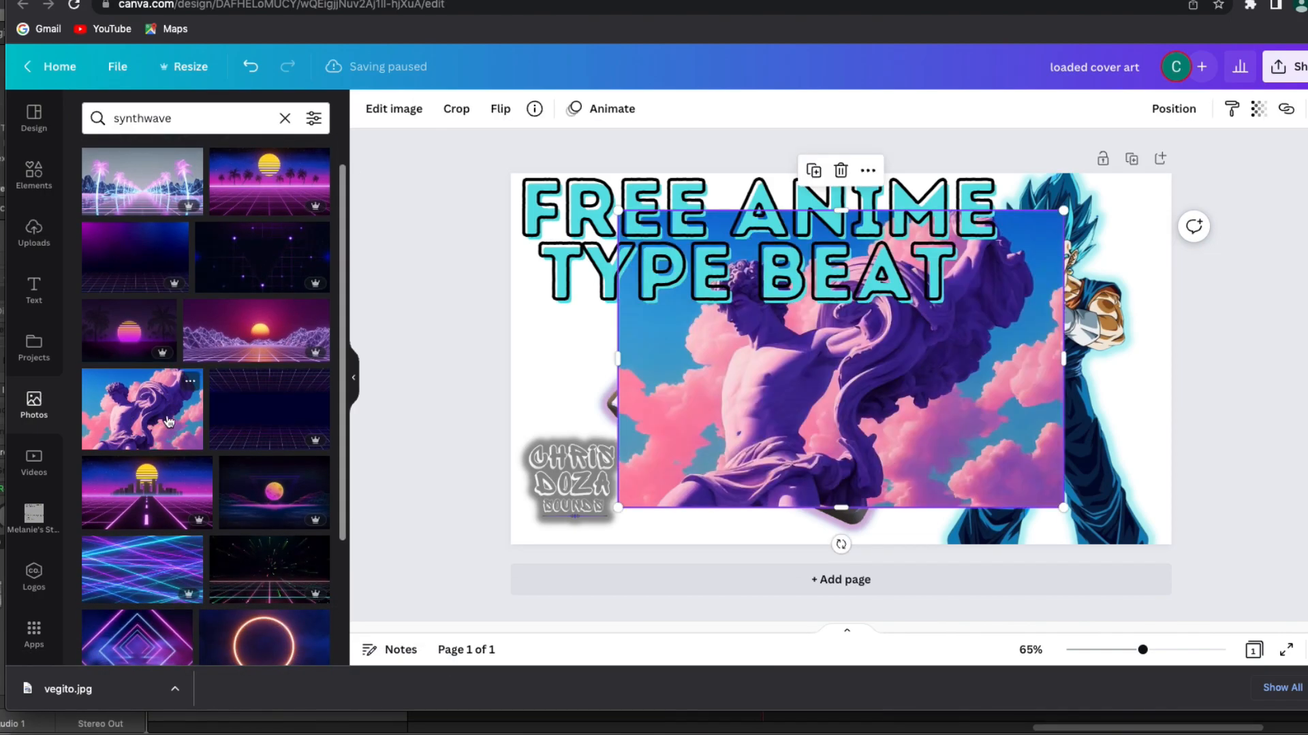
Step: Move the statue photo backward two layers, behind the Vegito figure and the keyboard
click(996, 295)
click(958, 439)
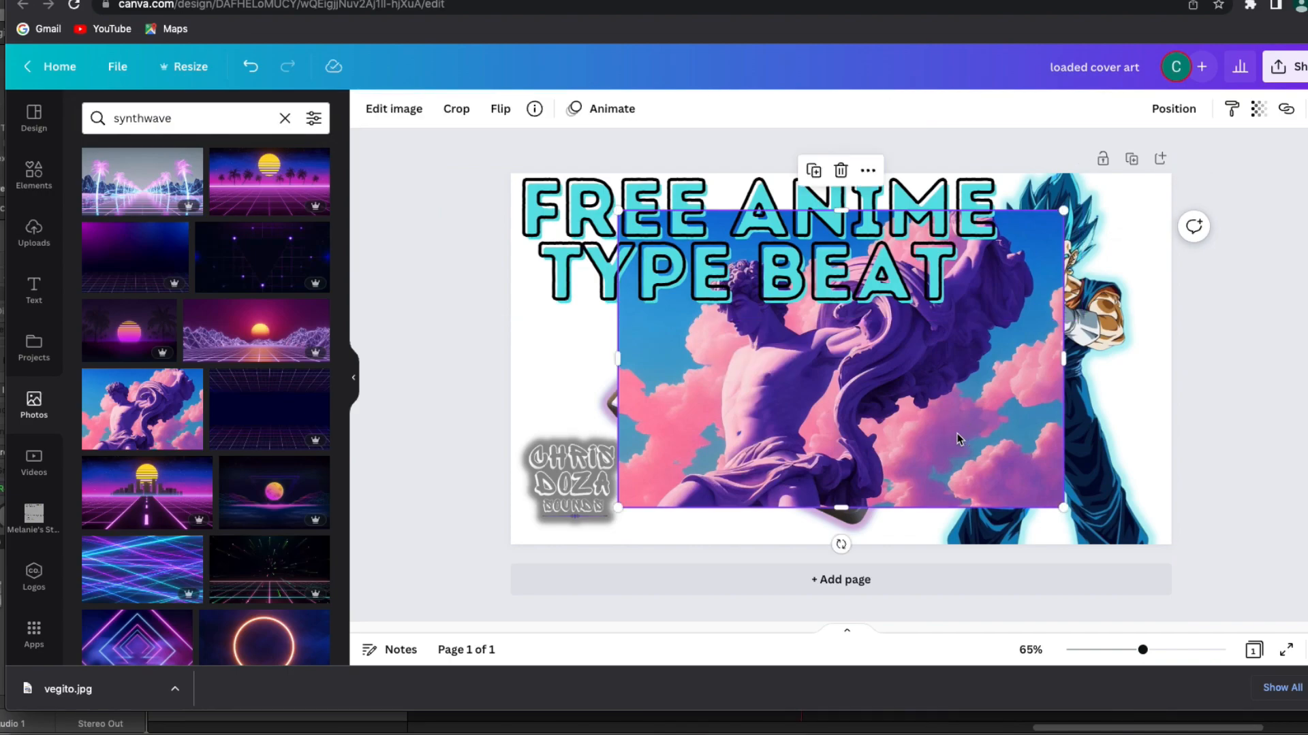
click(1188, 114)
click(1104, 158)
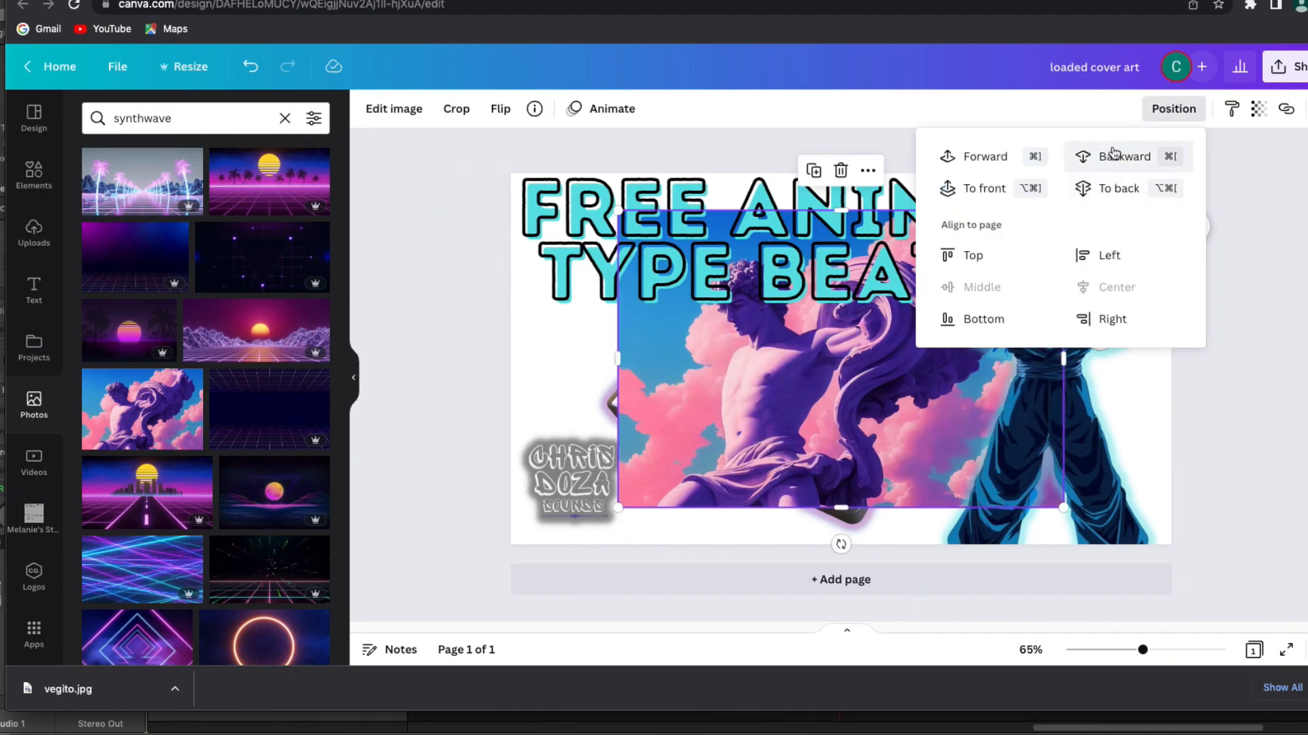
click(1104, 158)
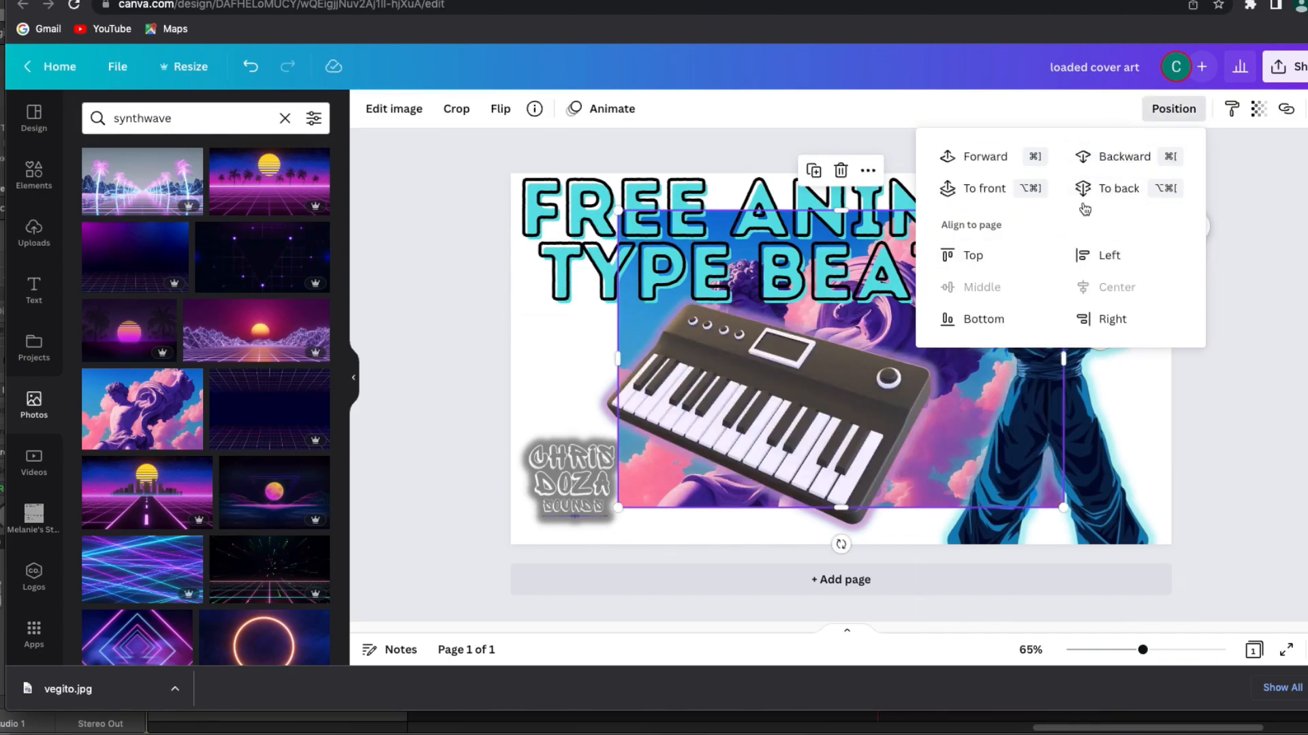
Step: Send the statue photo to the back and enlarge it to cover the whole thumbnail
click(1119, 188)
drag(621, 214, 471, 185)
drag(1064, 507, 1202, 536)
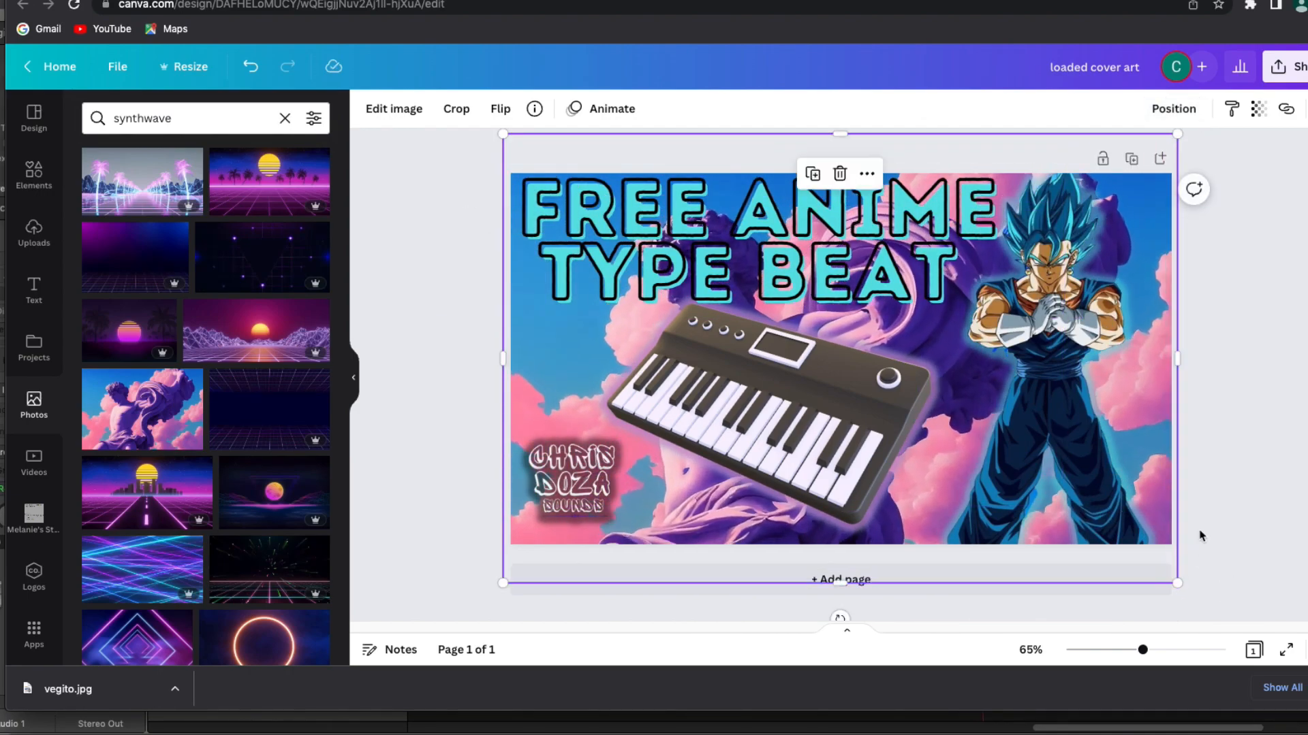
click(1209, 419)
Step: Enlarge the Vegito figure slightly and reposition it beside the title and keyboard
click(1072, 337)
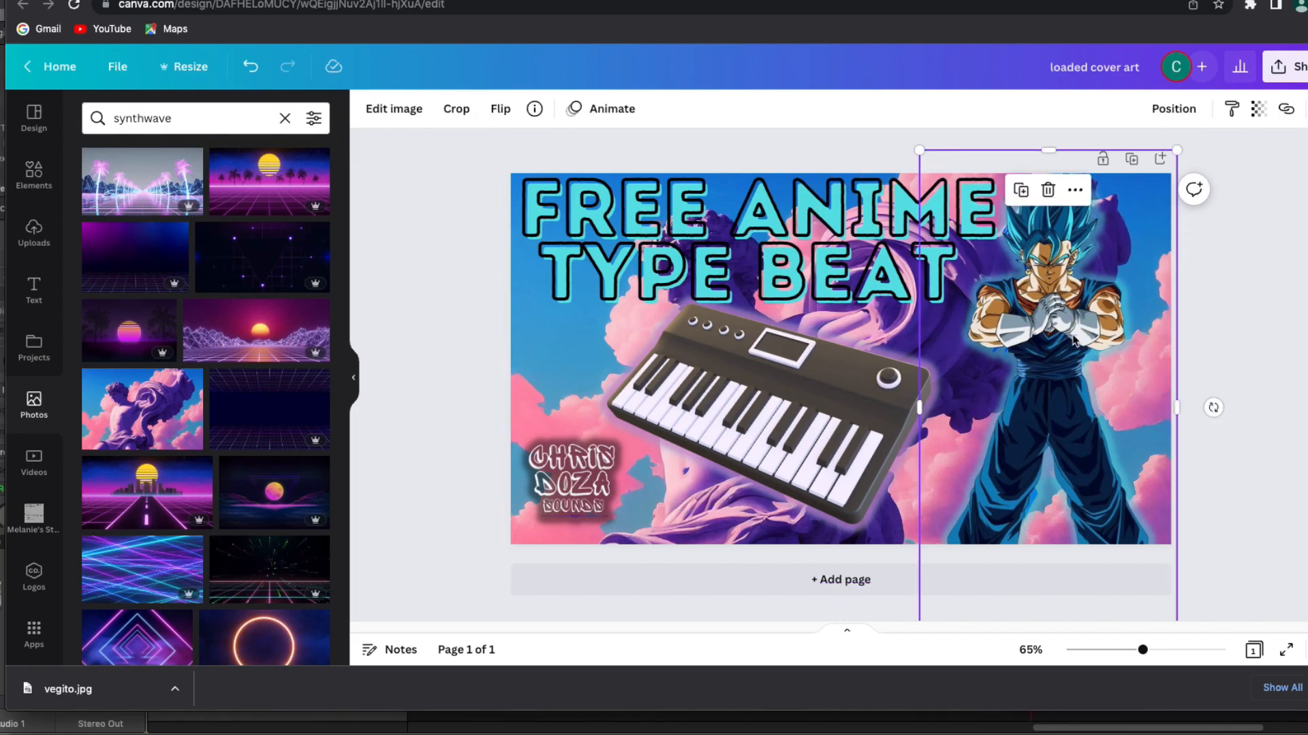
drag(920, 147, 868, 127)
drag(1035, 405, 1041, 408)
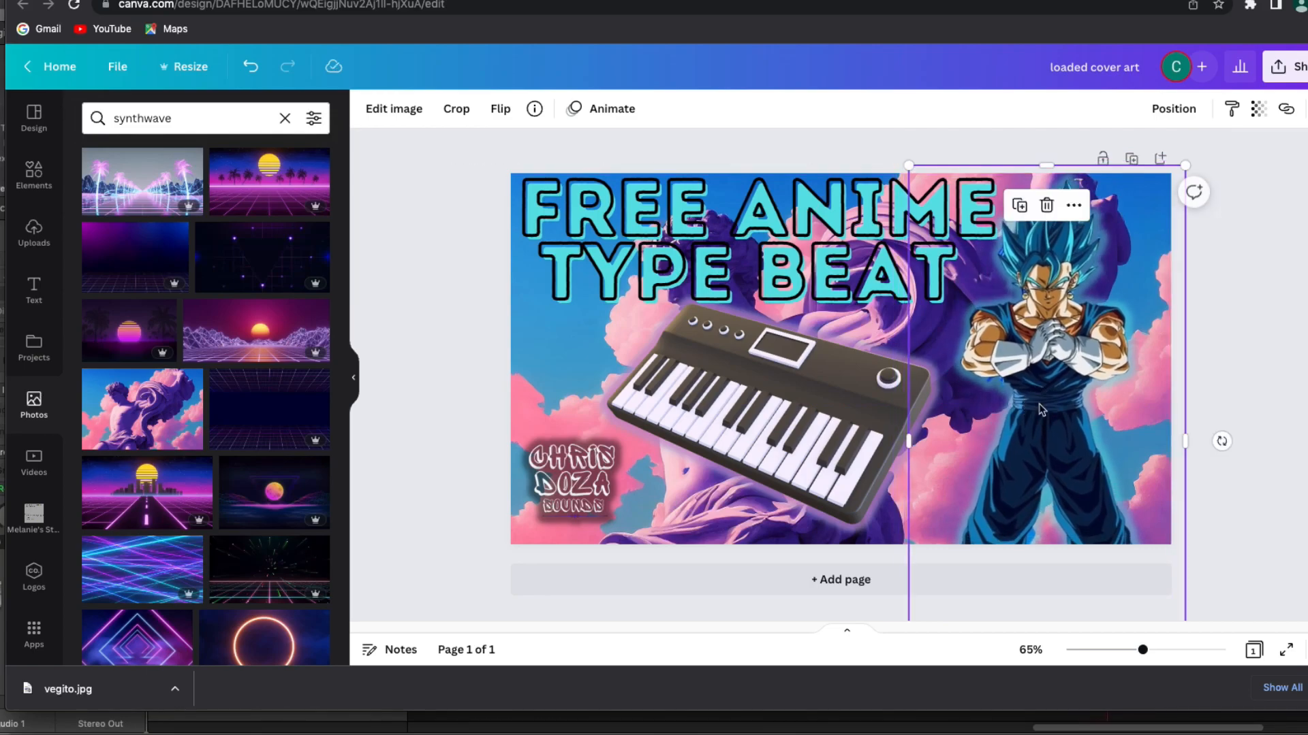
click(423, 372)
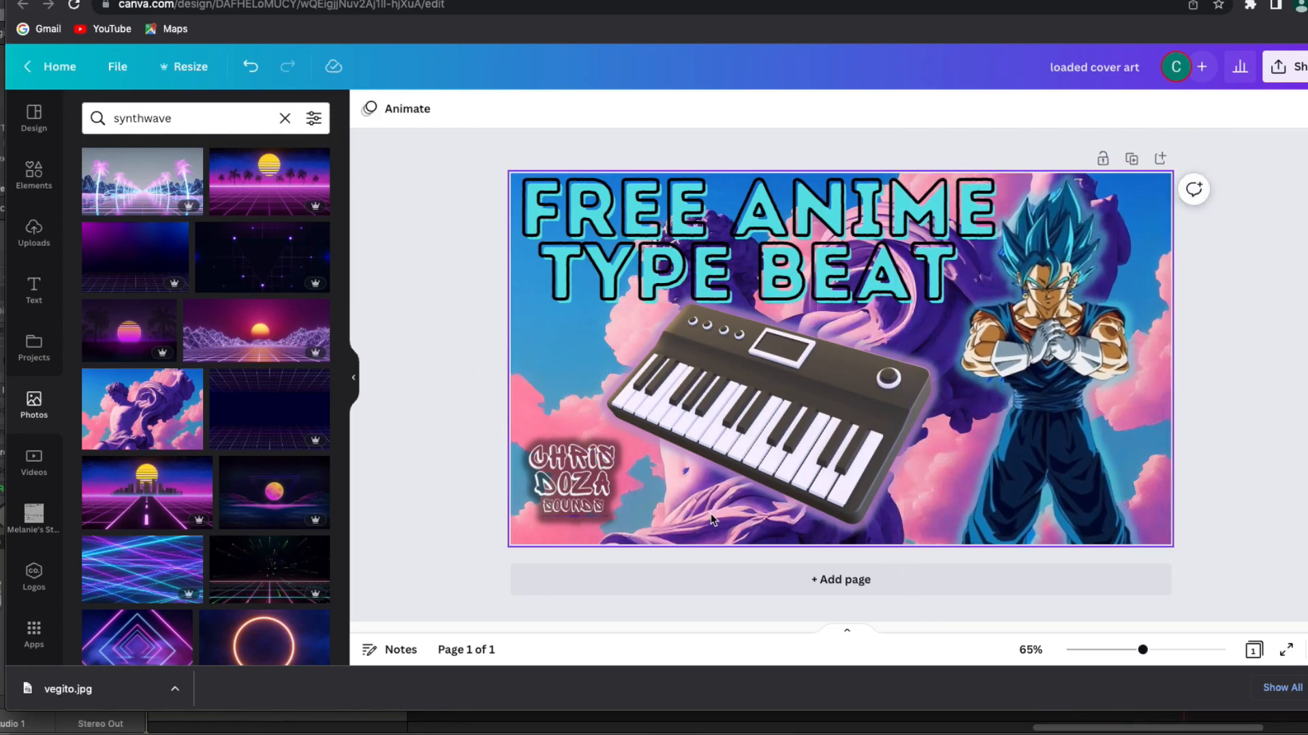
Step: Rename the design "sunrise cover art" and download it as a PNG
drag(1091, 69, 999, 71)
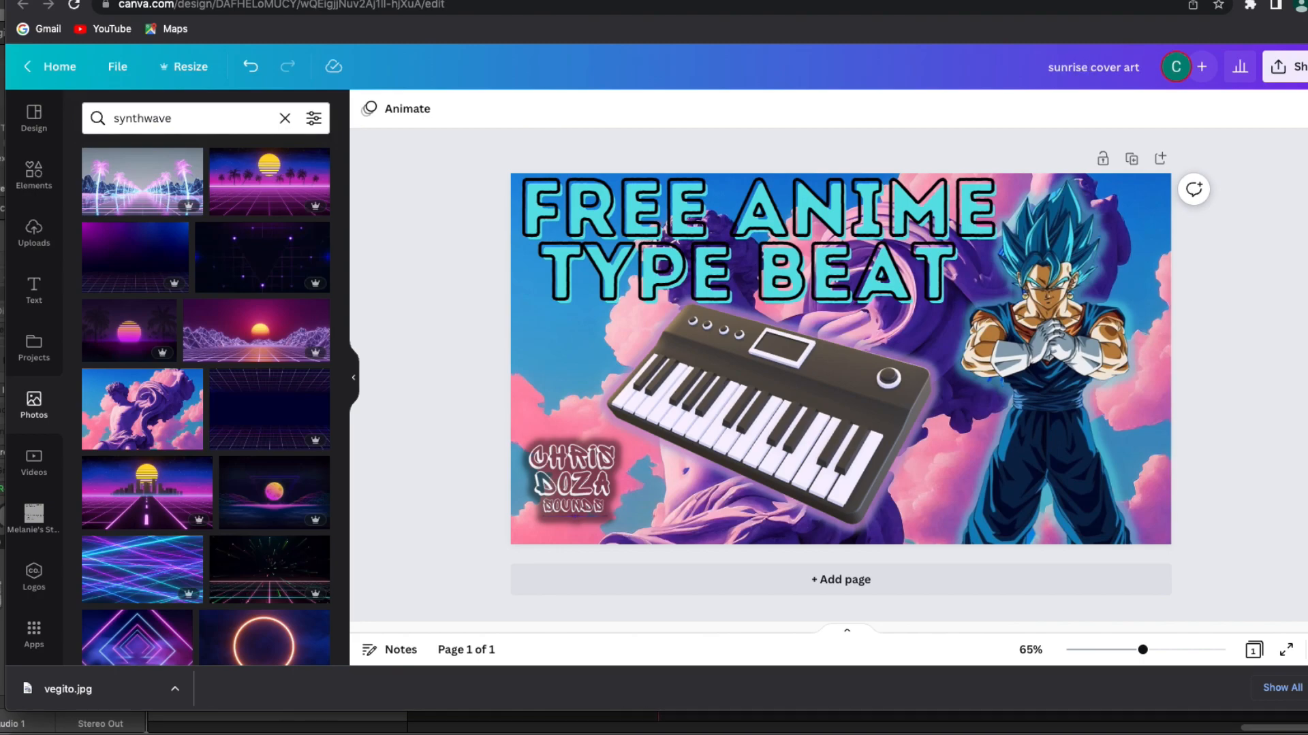
click(1283, 66)
click(1052, 447)
click(1139, 380)
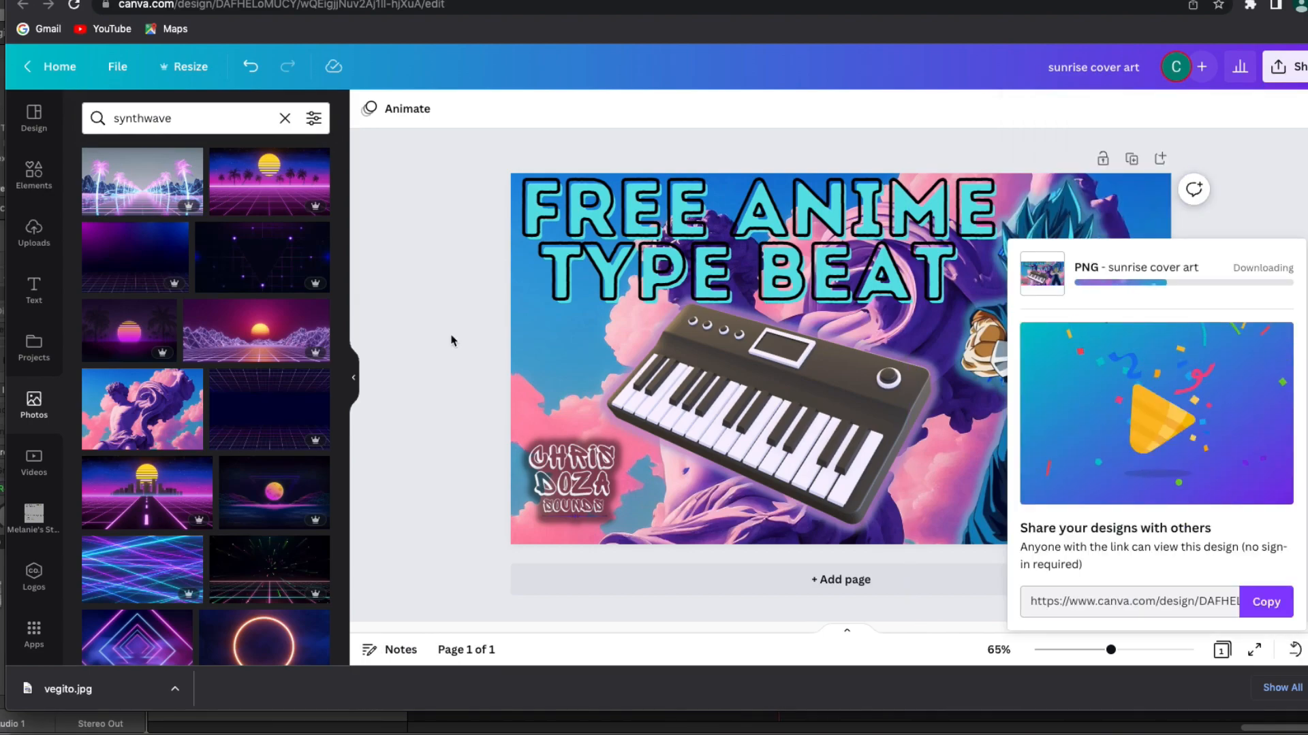
Step: Copy the Vegito figure from the thumbnail and open the "loaded beatstars" Instagram Post design
click(1054, 378)
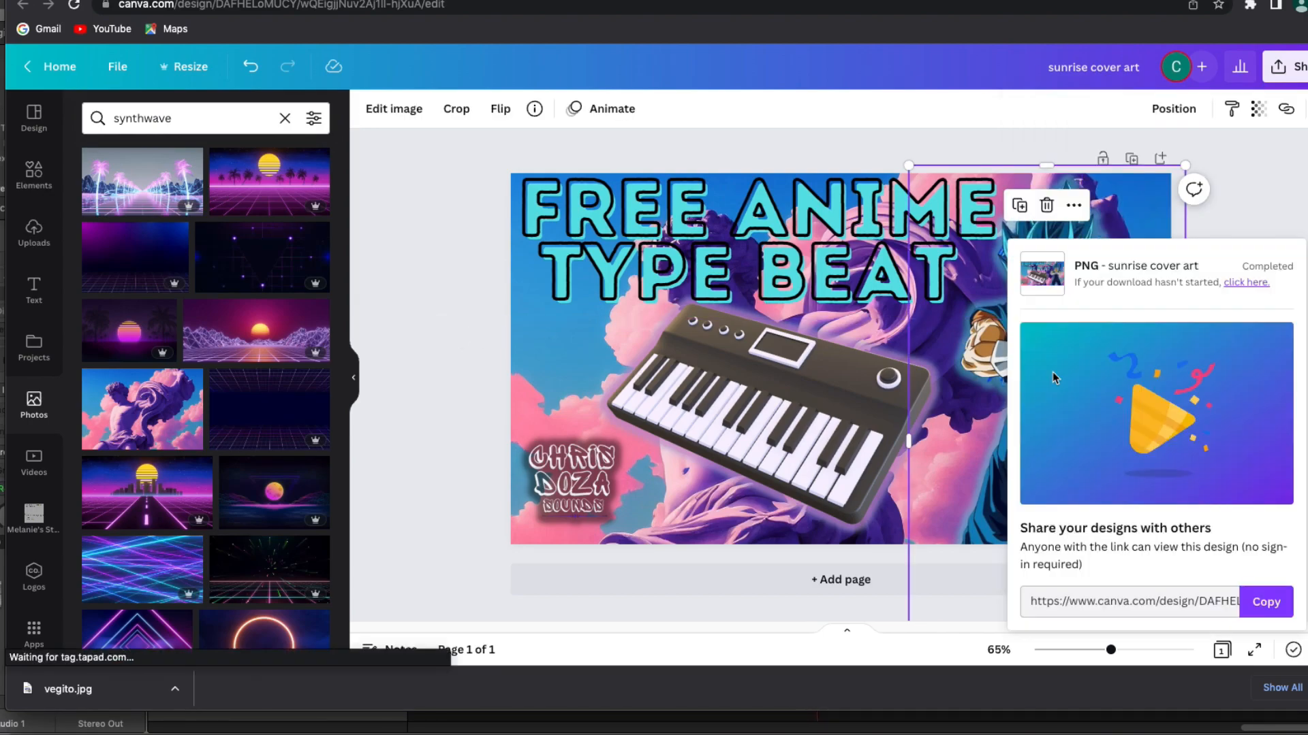
click(1272, 203)
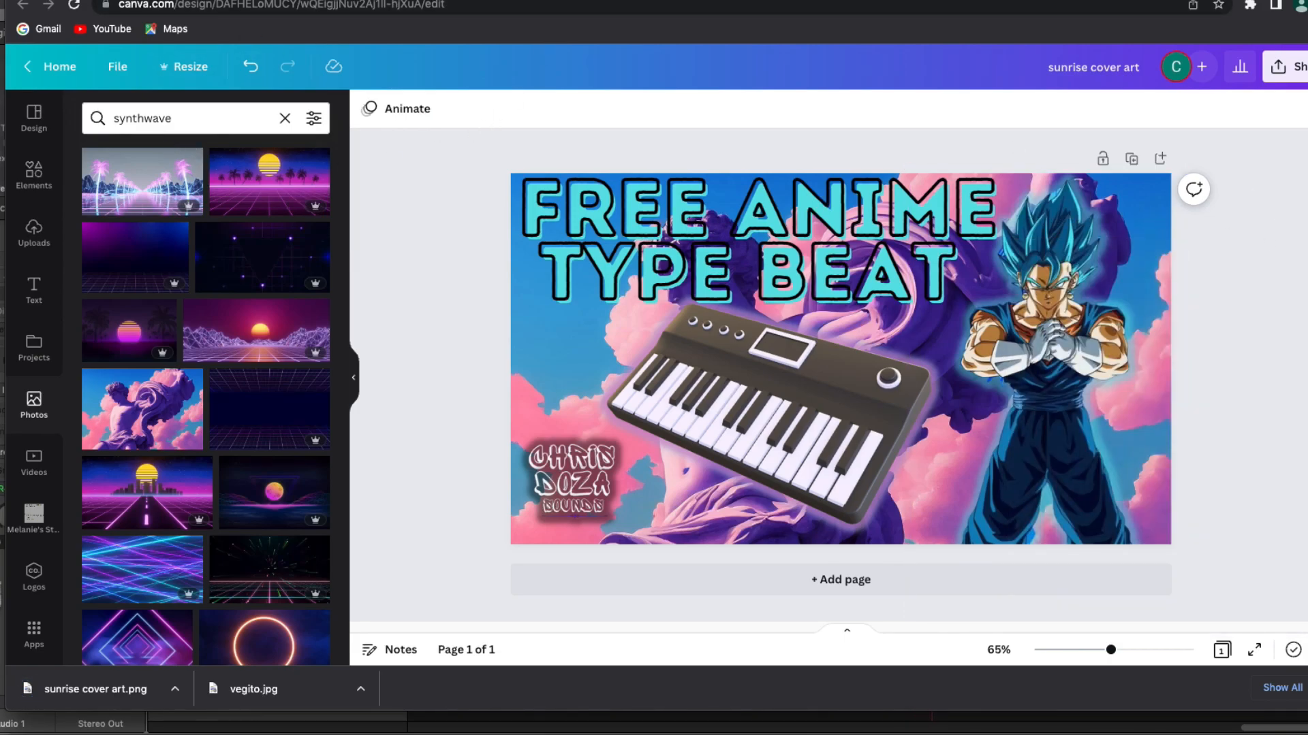
click(60, 66)
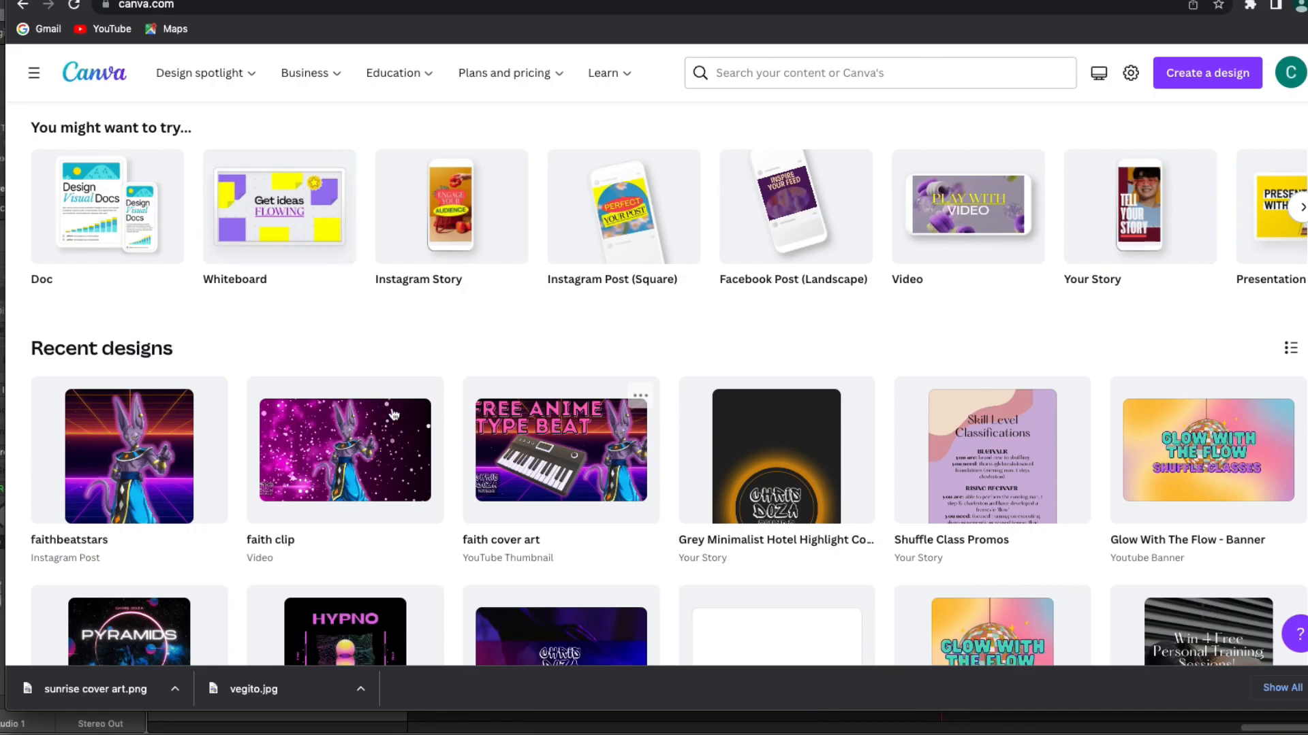
click(154, 461)
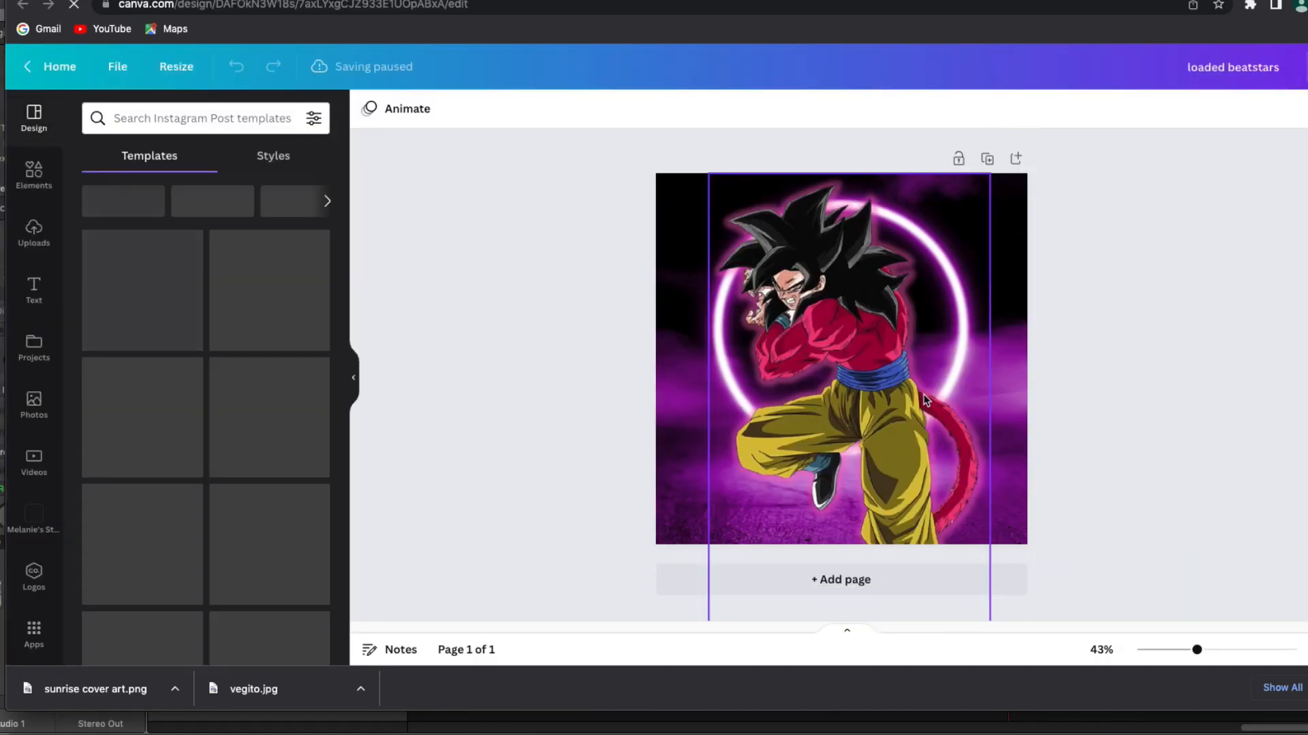
Step: Delete the Goku figure and the purple neon ring background, and paste the copied Vegito figure onto the page
click(853, 379)
key(Delete)
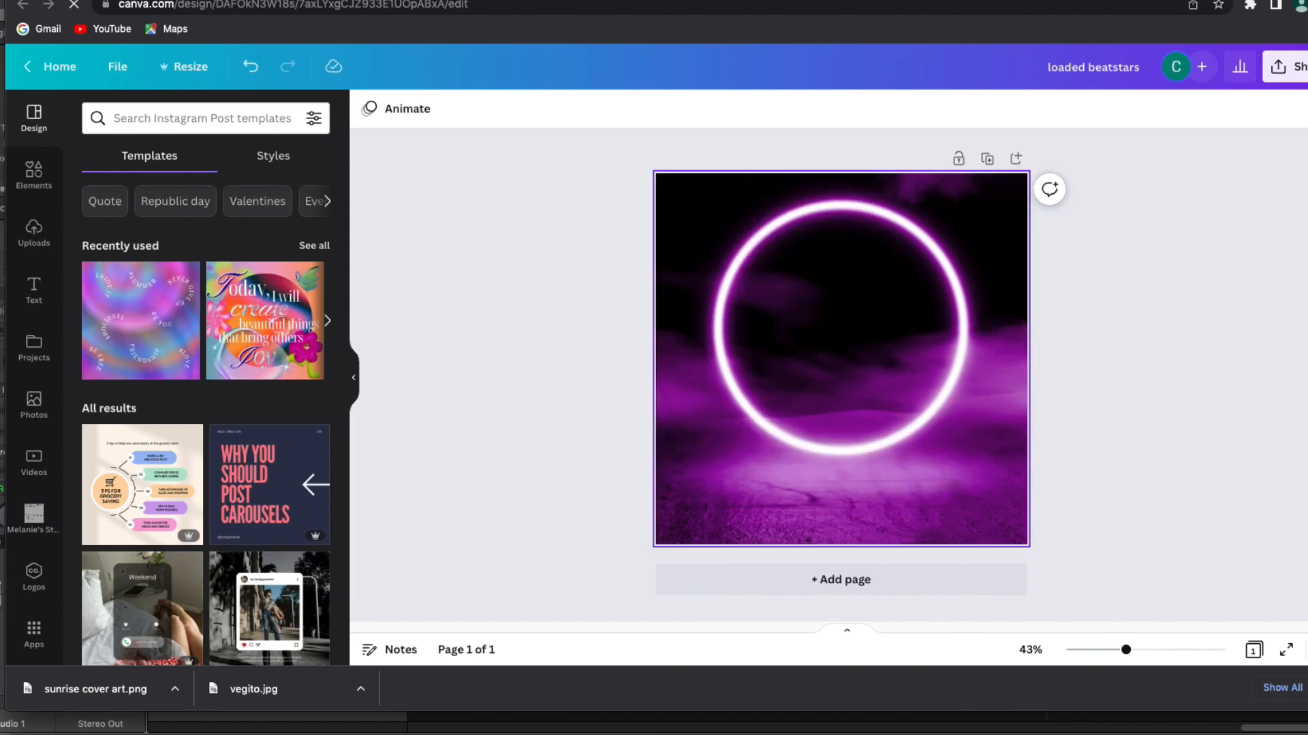
key(Delete)
key(ctrl+v)
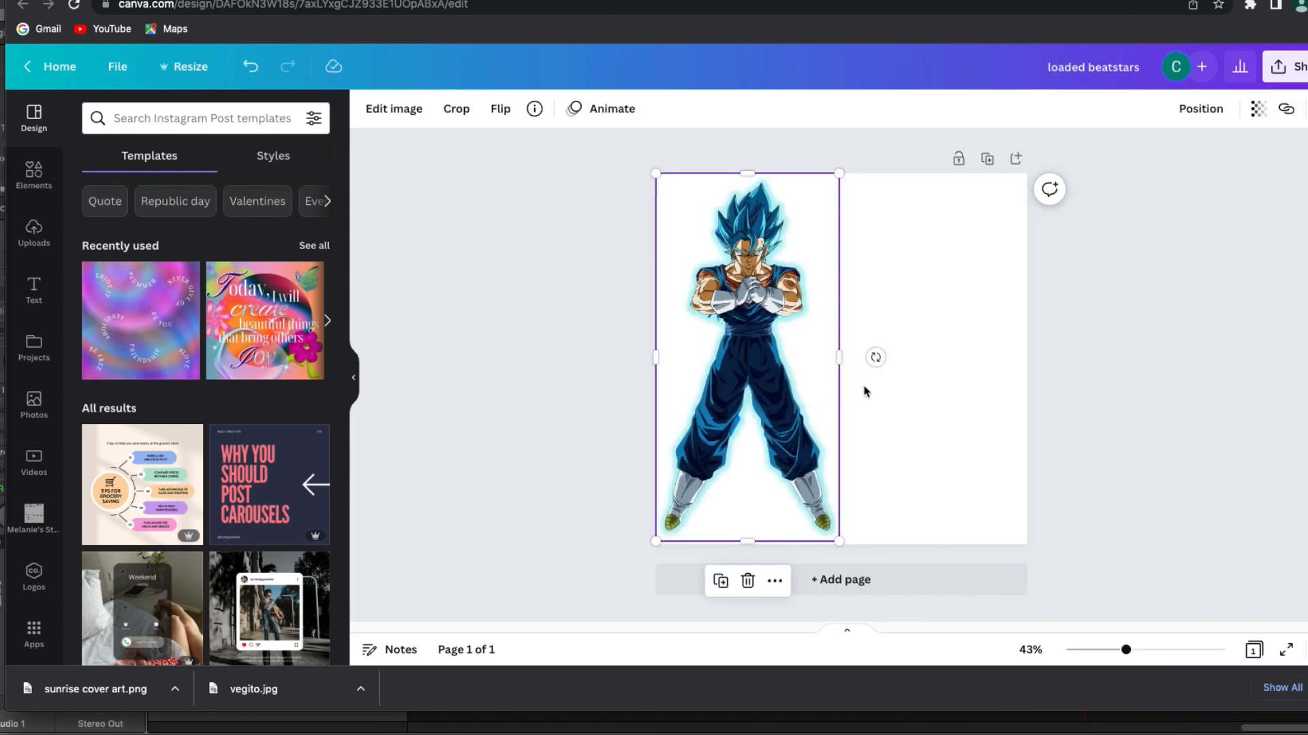
Step: Enlarge the pasted Vegito figure and position it near the middle of the square page with the lower legs cropped off
drag(793, 348, 900, 385)
drag(761, 211, 664, 166)
drag(832, 341, 836, 424)
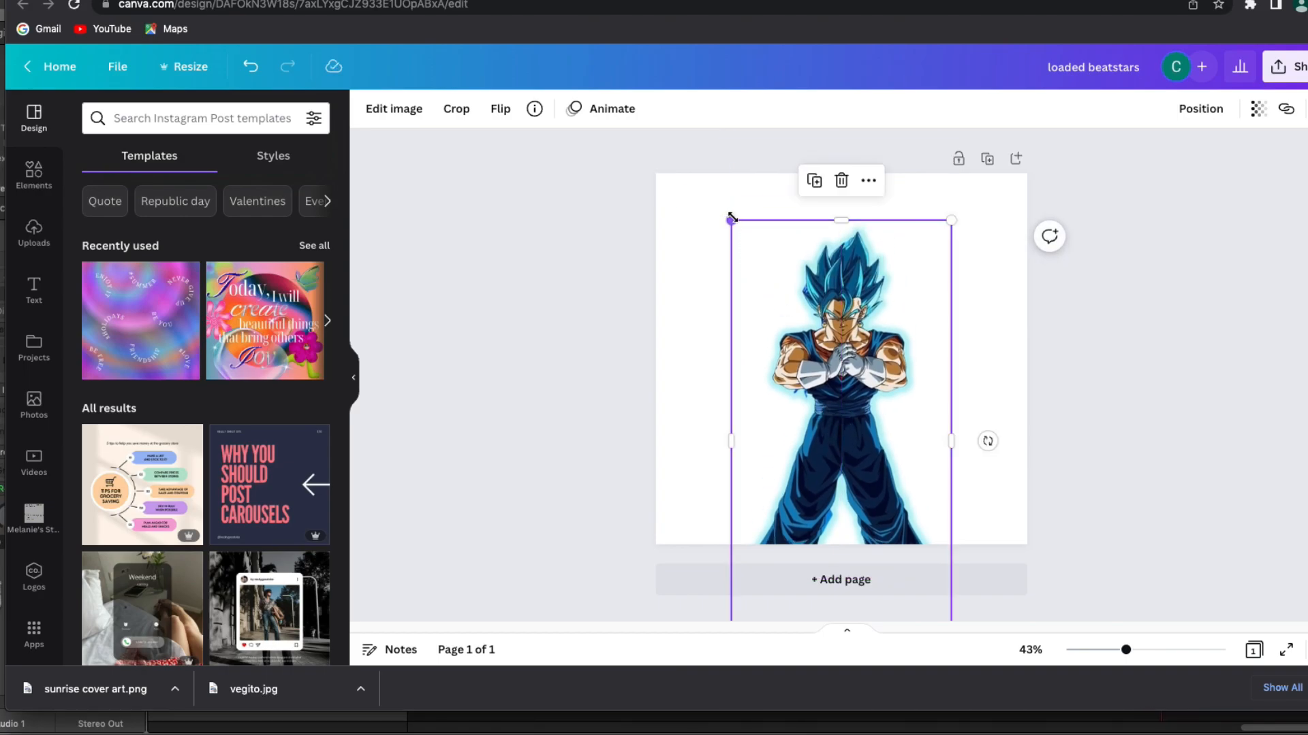
drag(733, 218, 704, 174)
drag(825, 345, 843, 345)
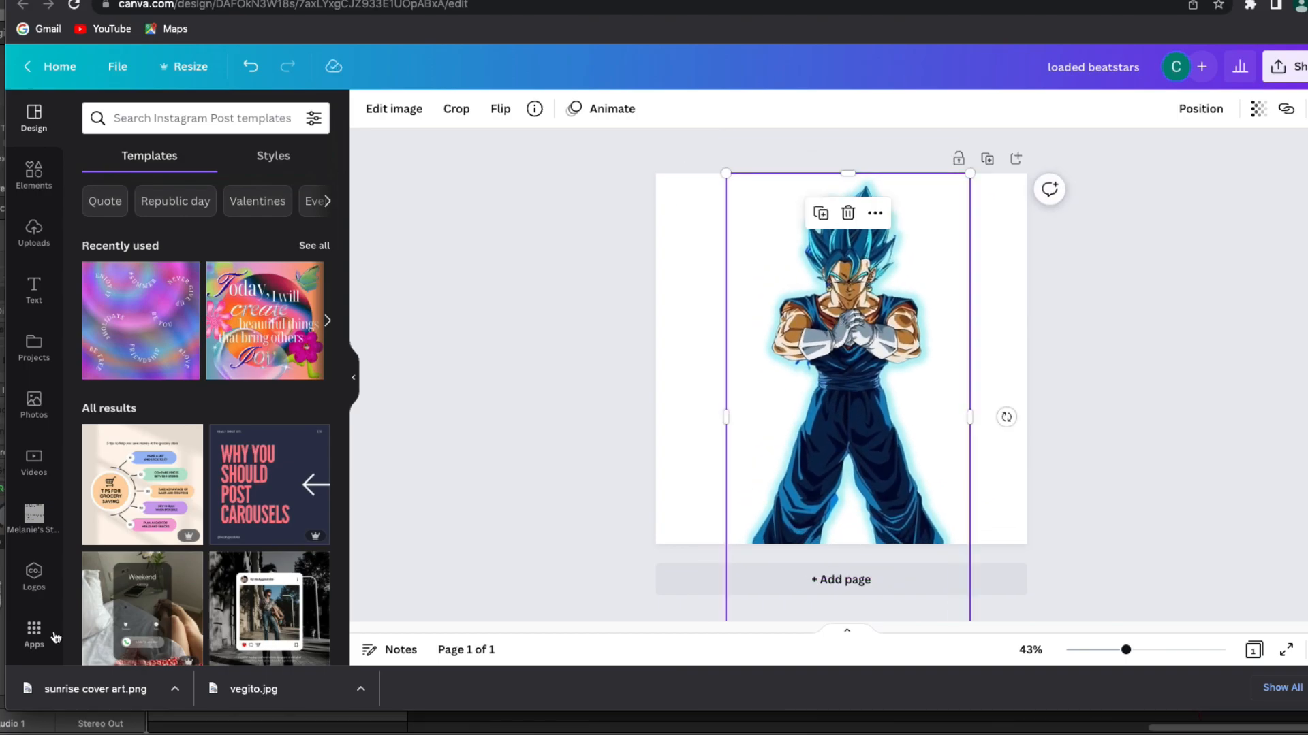
Step: Add the recently used purple statue photo to the page and move it backward behind Vegito
click(41, 402)
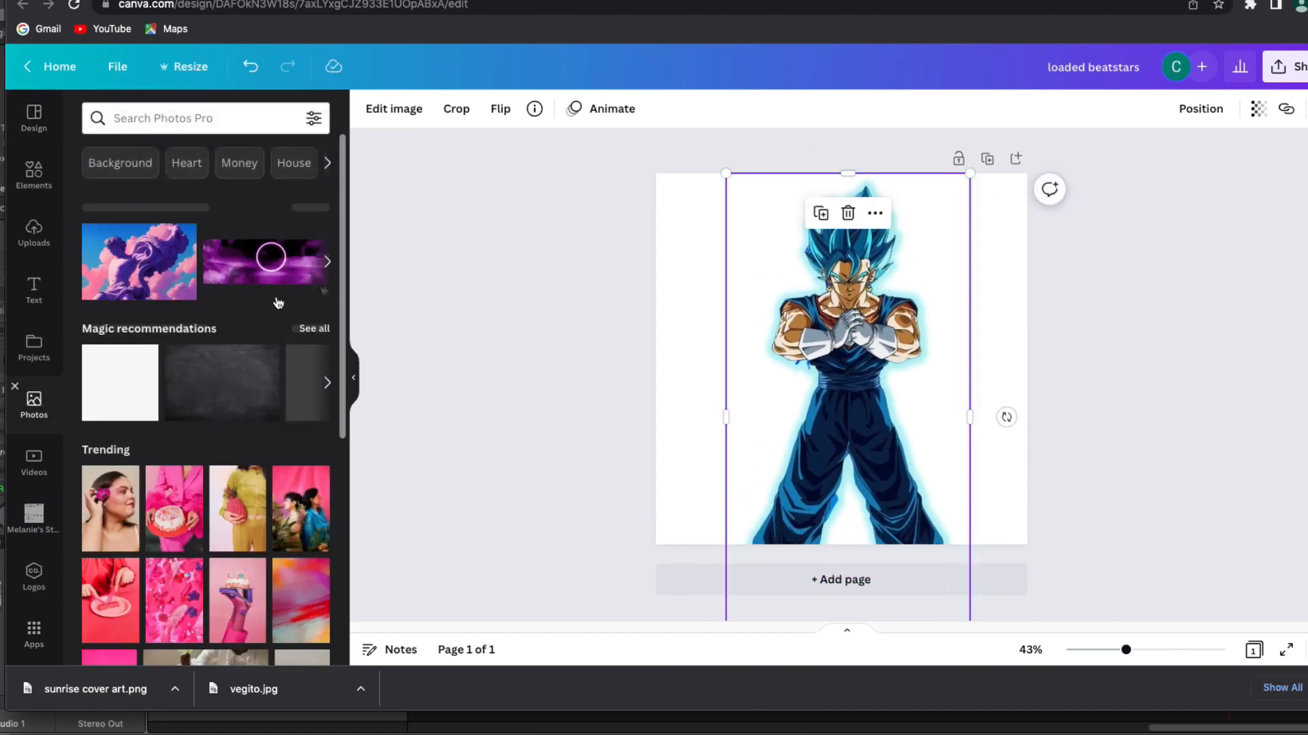
click(170, 269)
click(1197, 110)
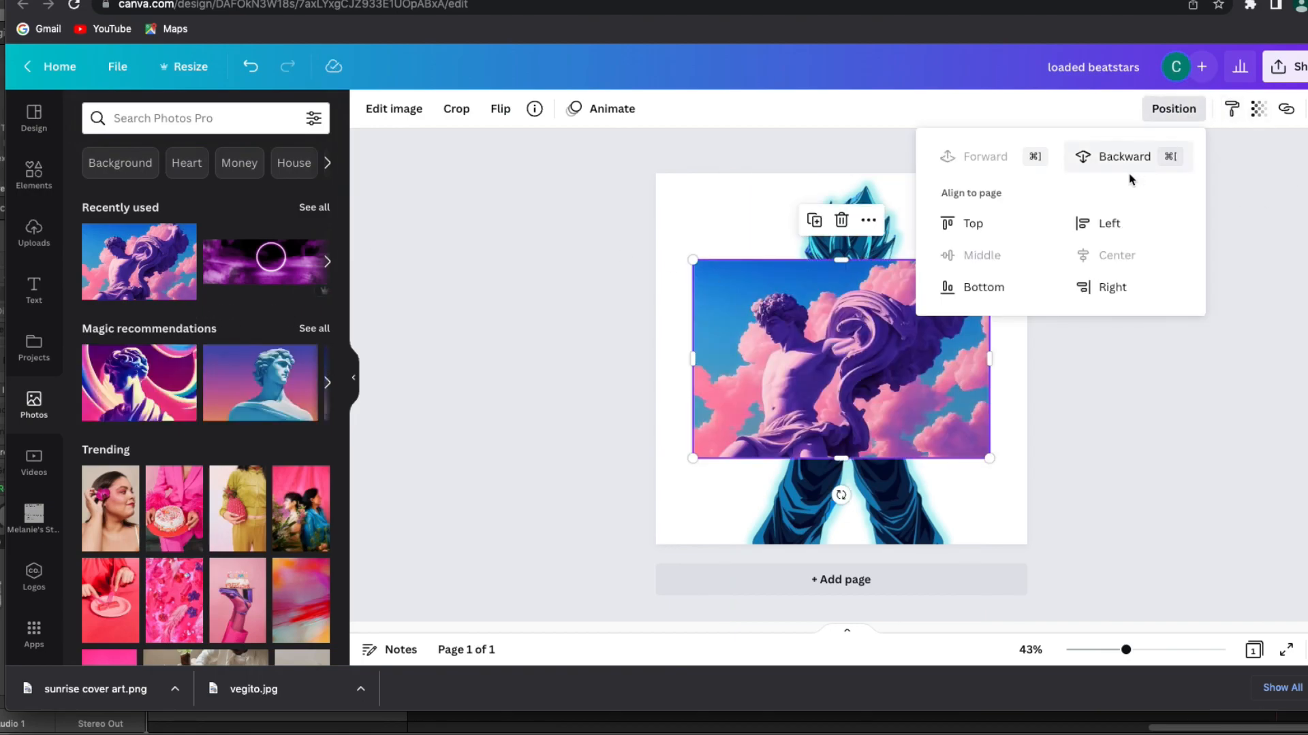
click(1123, 158)
Step: Enlarge and stretch the statue photo so it covers the entire square page
drag(693, 260, 645, 227)
click(993, 232)
click(986, 235)
drag(989, 229, 1030, 204)
drag(838, 200, 838, 166)
drag(838, 458, 837, 553)
Step: Enlarge the Vegito figure further and centre it horizontally with the hair just inside the page's upper edge
click(895, 393)
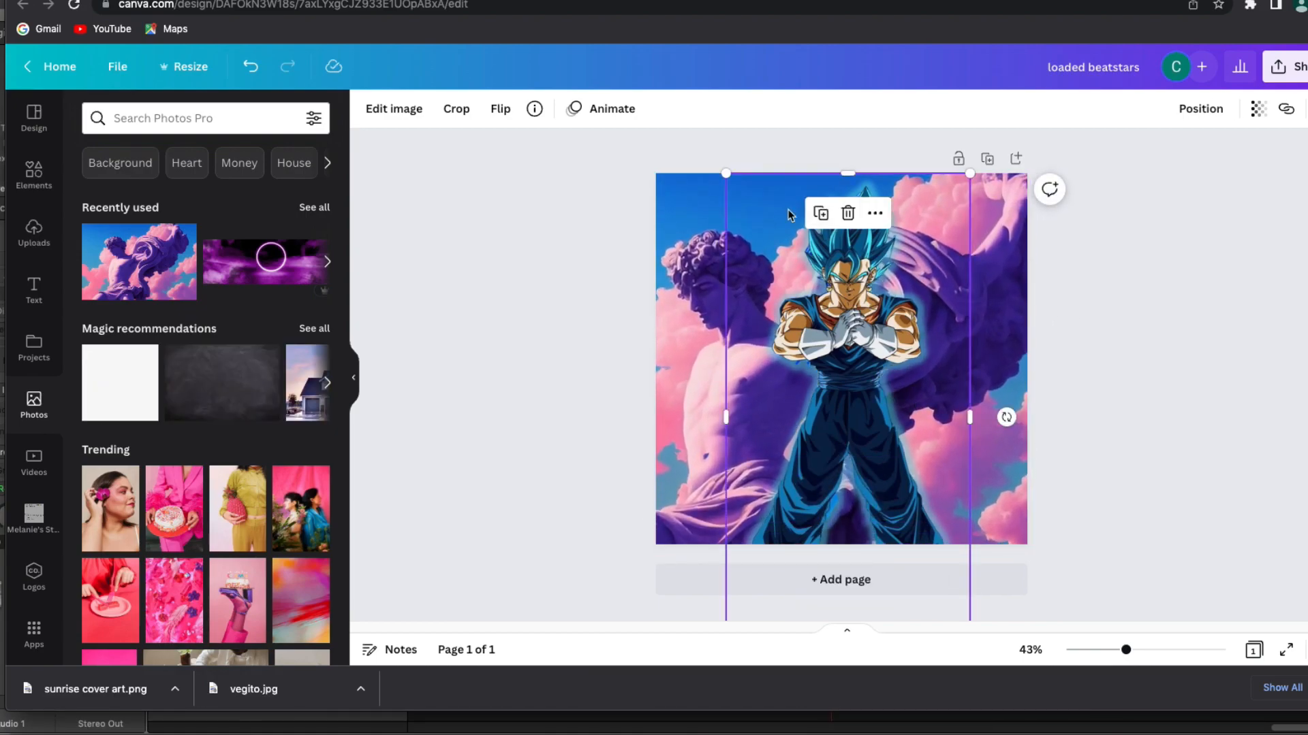
drag(728, 173, 587, 112)
drag(842, 314, 859, 405)
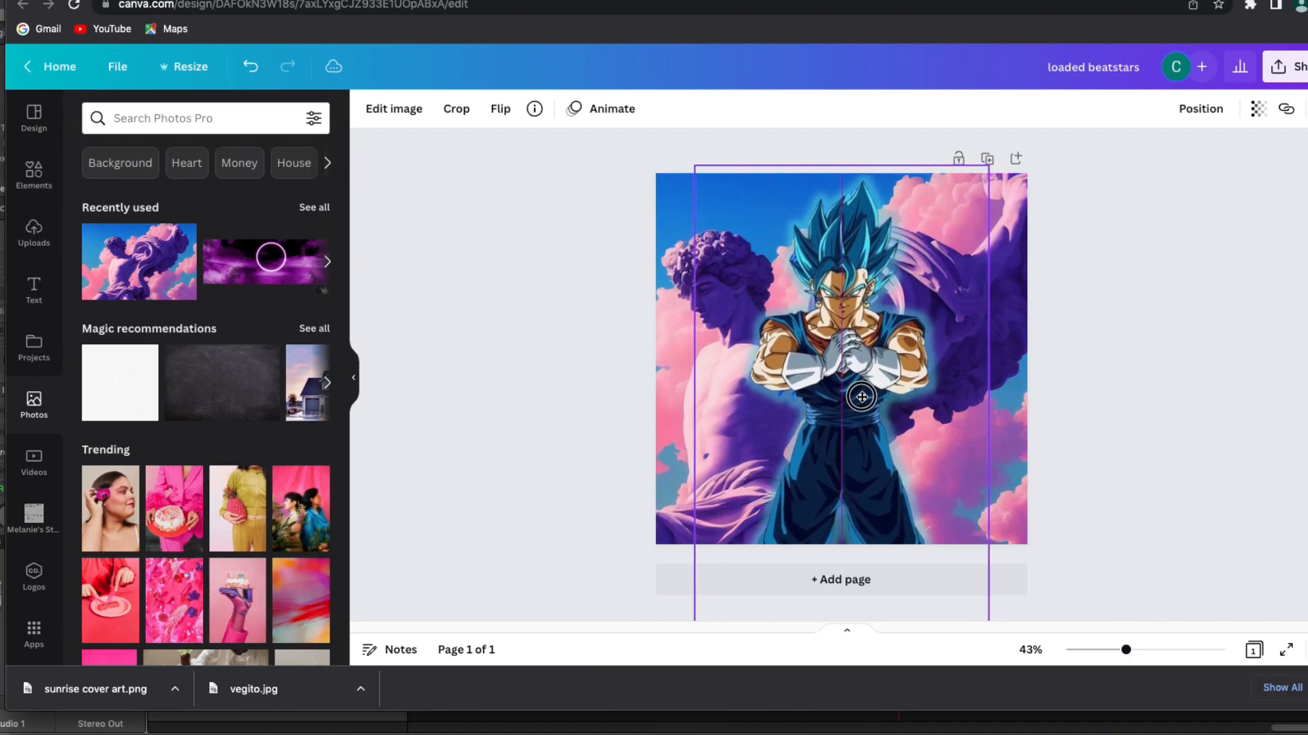
click(1157, 361)
Step: Rename the square design "sunrise beatstars" and download it as a PNG
click(1280, 66)
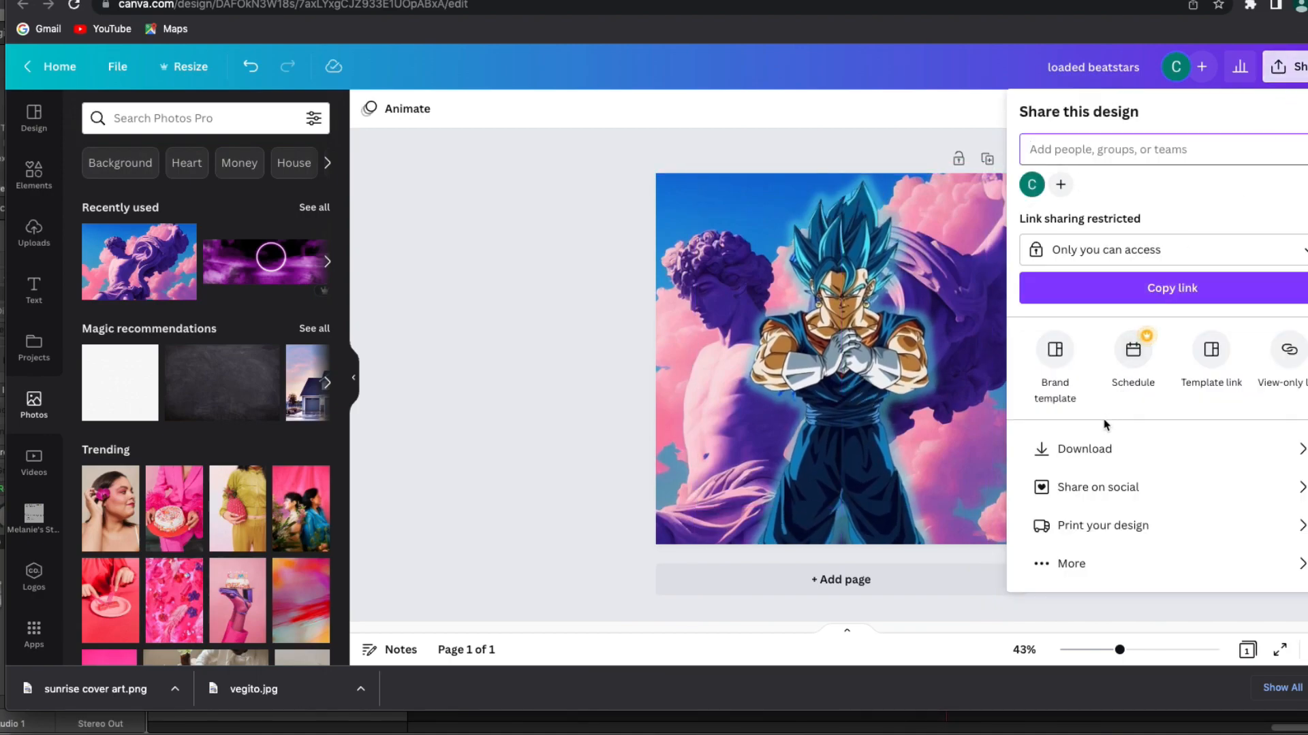
click(1090, 71)
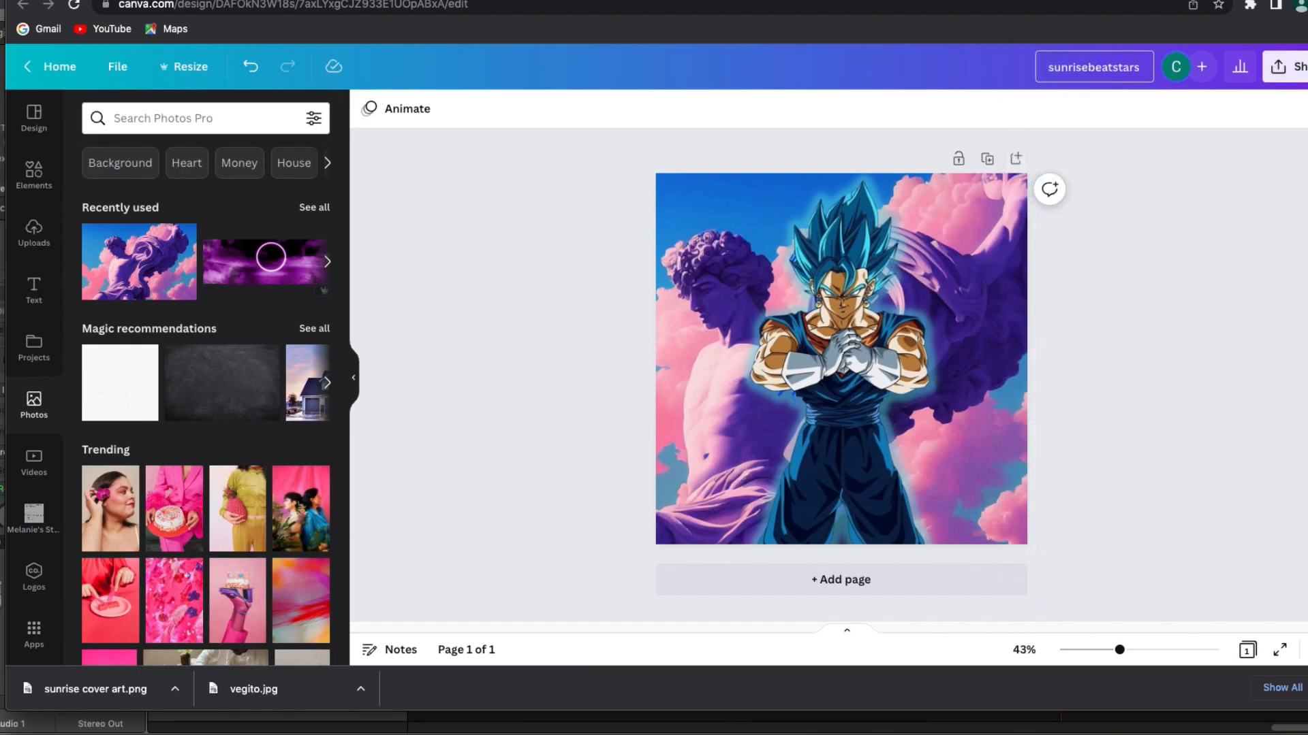
click(1284, 66)
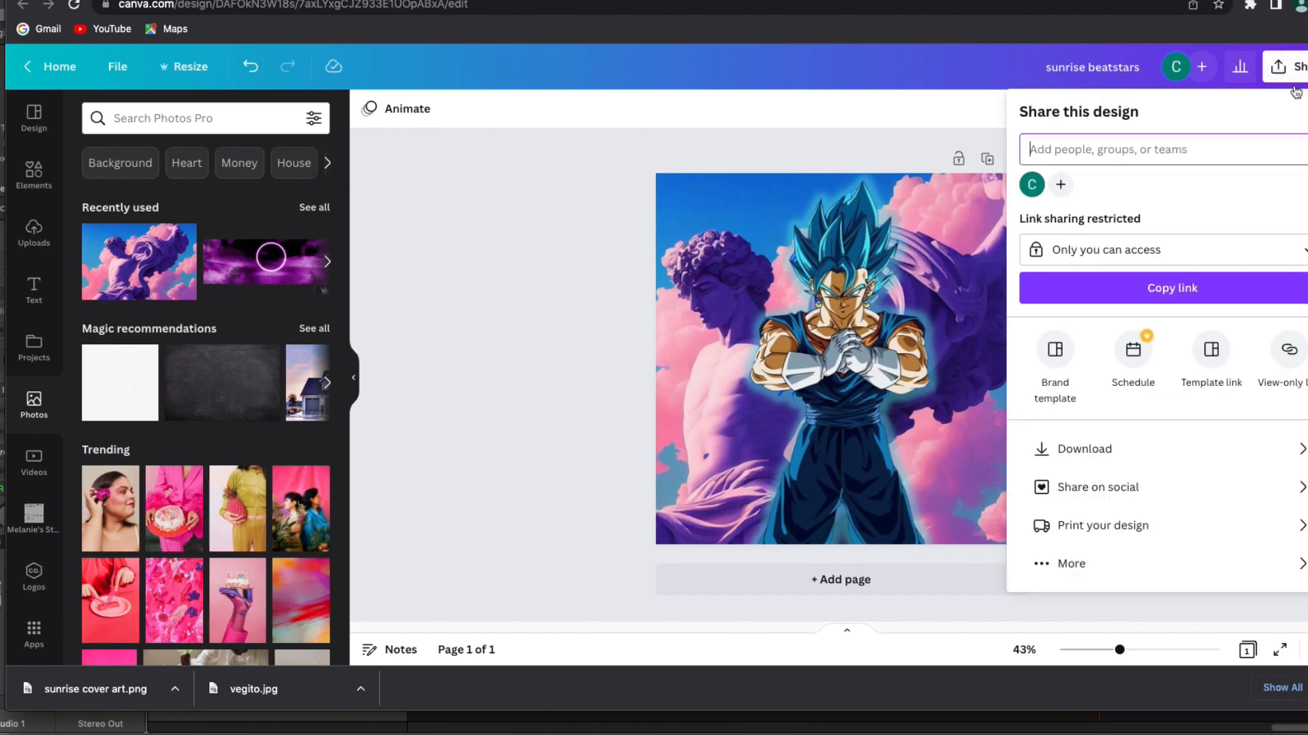
click(1096, 450)
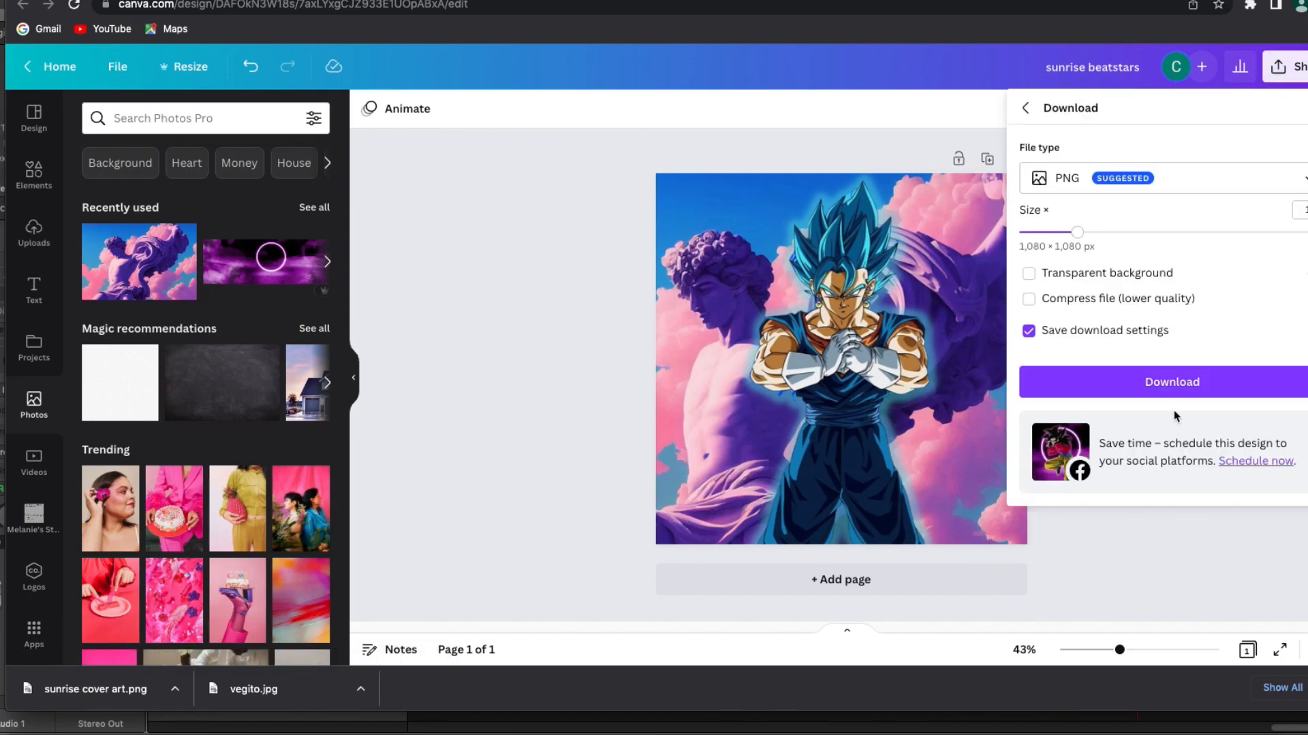
click(1151, 382)
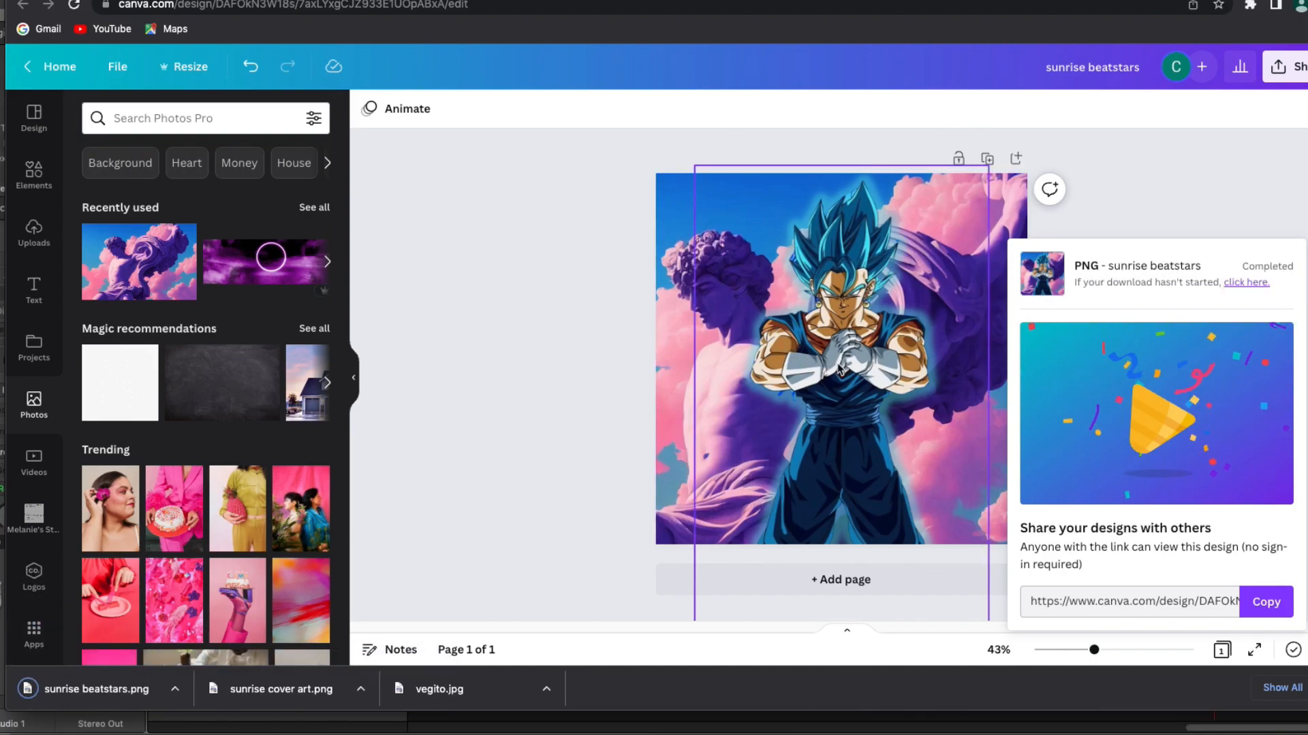
Step: Copy the Vegito figure from the square design and open the "loaded clip" video design
click(839, 370)
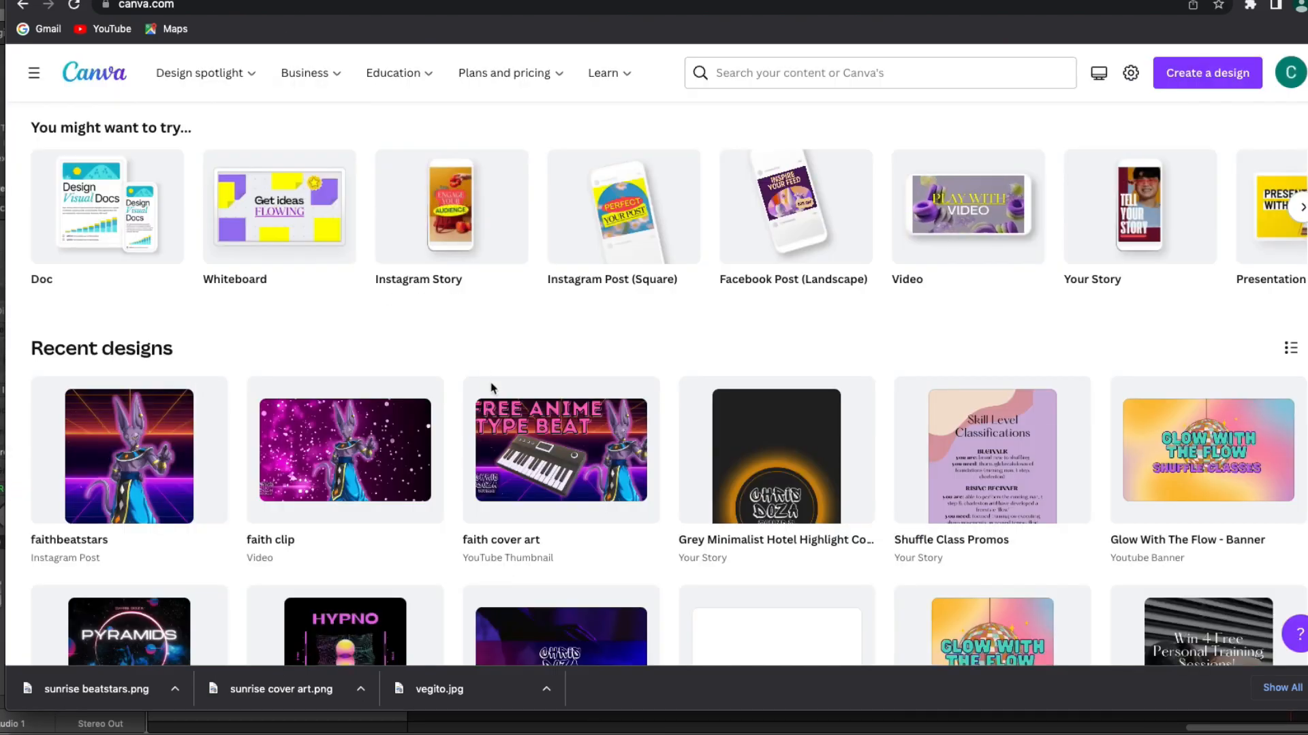
click(575, 461)
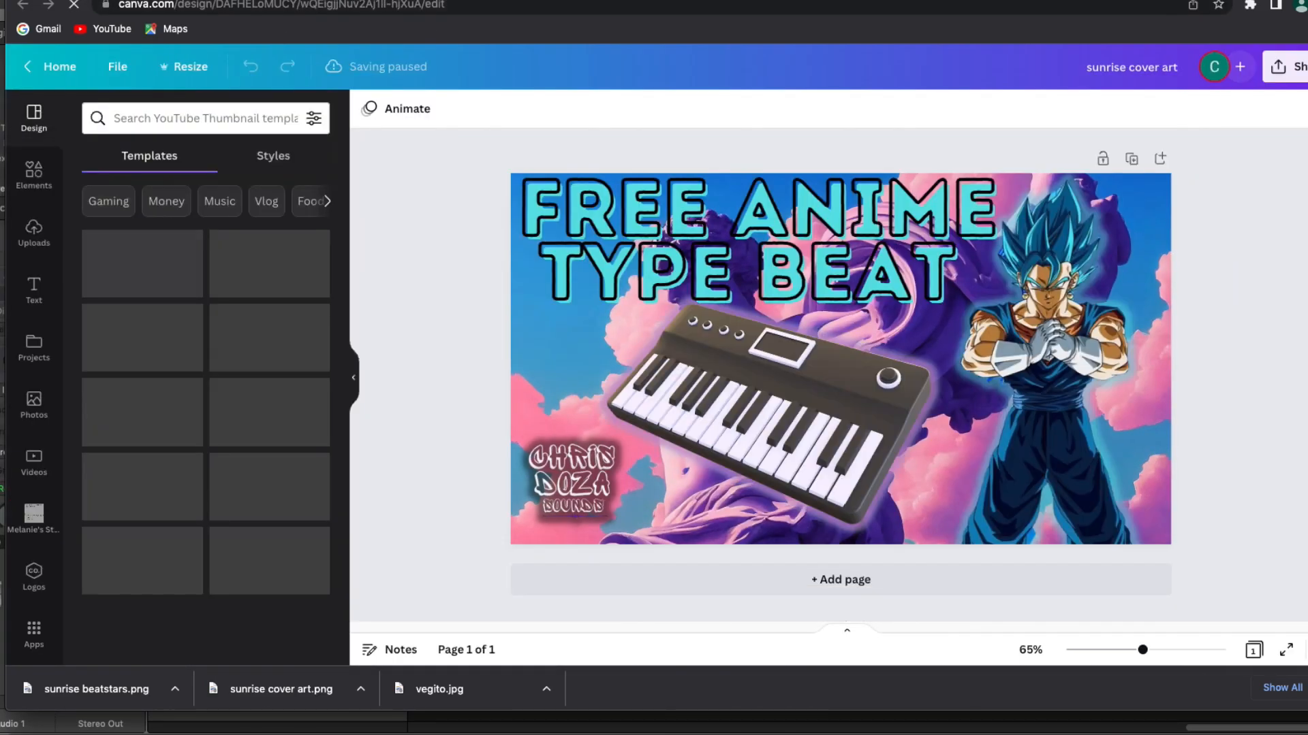
click(262, 0)
click(313, 397)
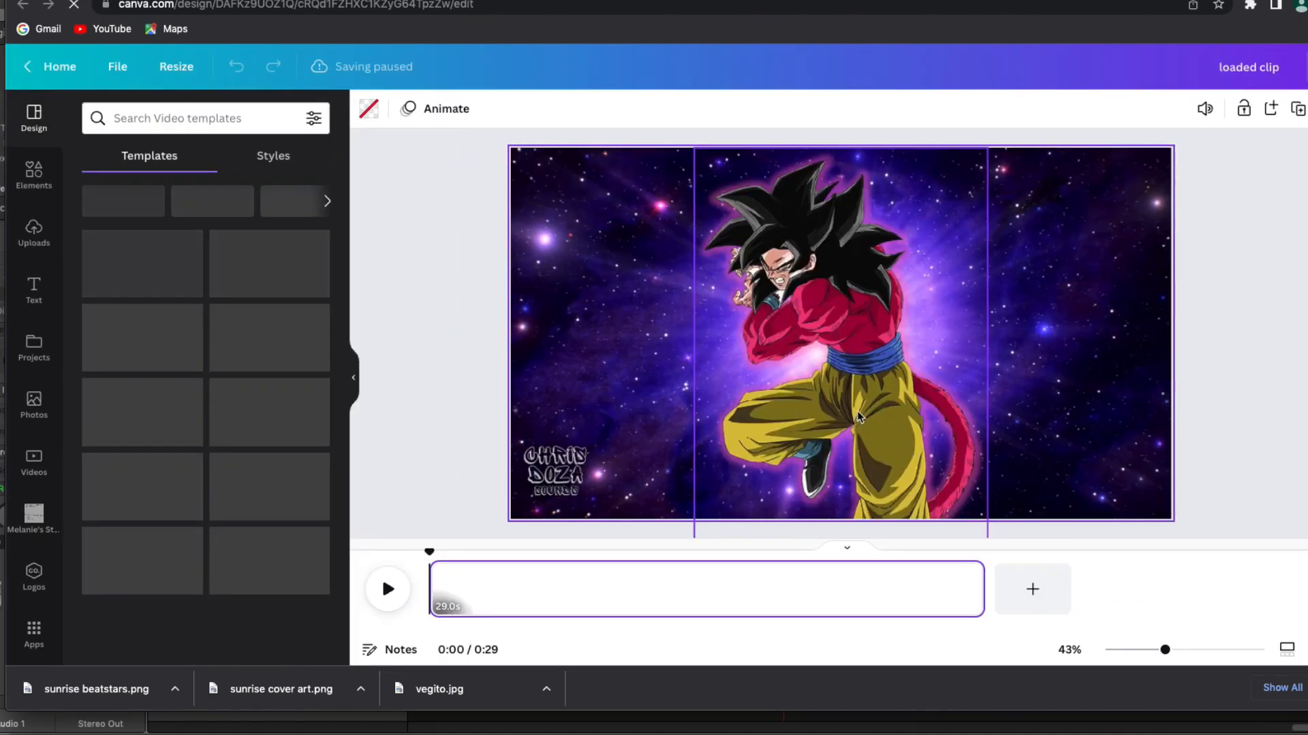
Step: Delete the Goku figure and the starry space background from the clip, and paste in the Vegito figure
click(855, 385)
key(BackSpace)
click(855, 385)
key(BackSpace)
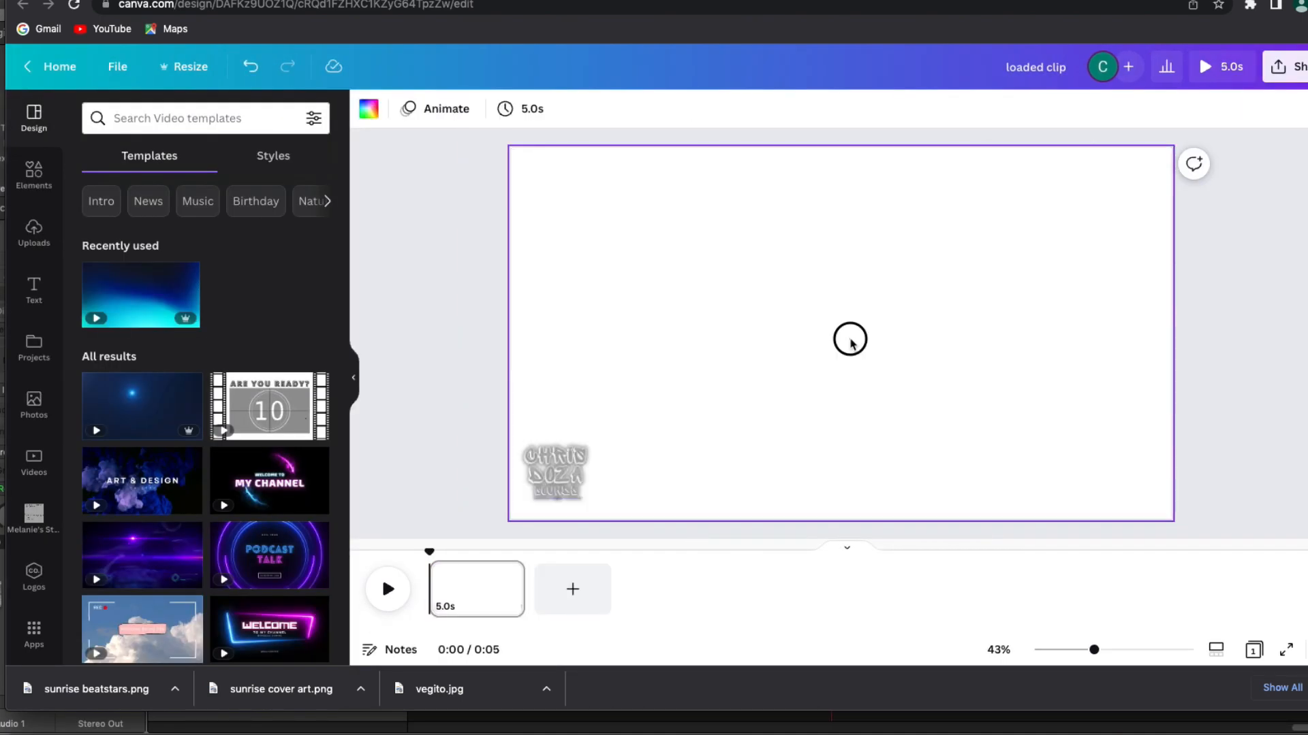
key(ctrl+z)
Step: Enlarge the Vegito figure and centre it horizontally on the video page with the lower legs cropped off
drag(645, 289, 882, 326)
drag(749, 183, 653, 115)
drag(841, 262, 861, 362)
drag(717, 185, 654, 137)
drag(824, 297, 845, 297)
click(615, 300)
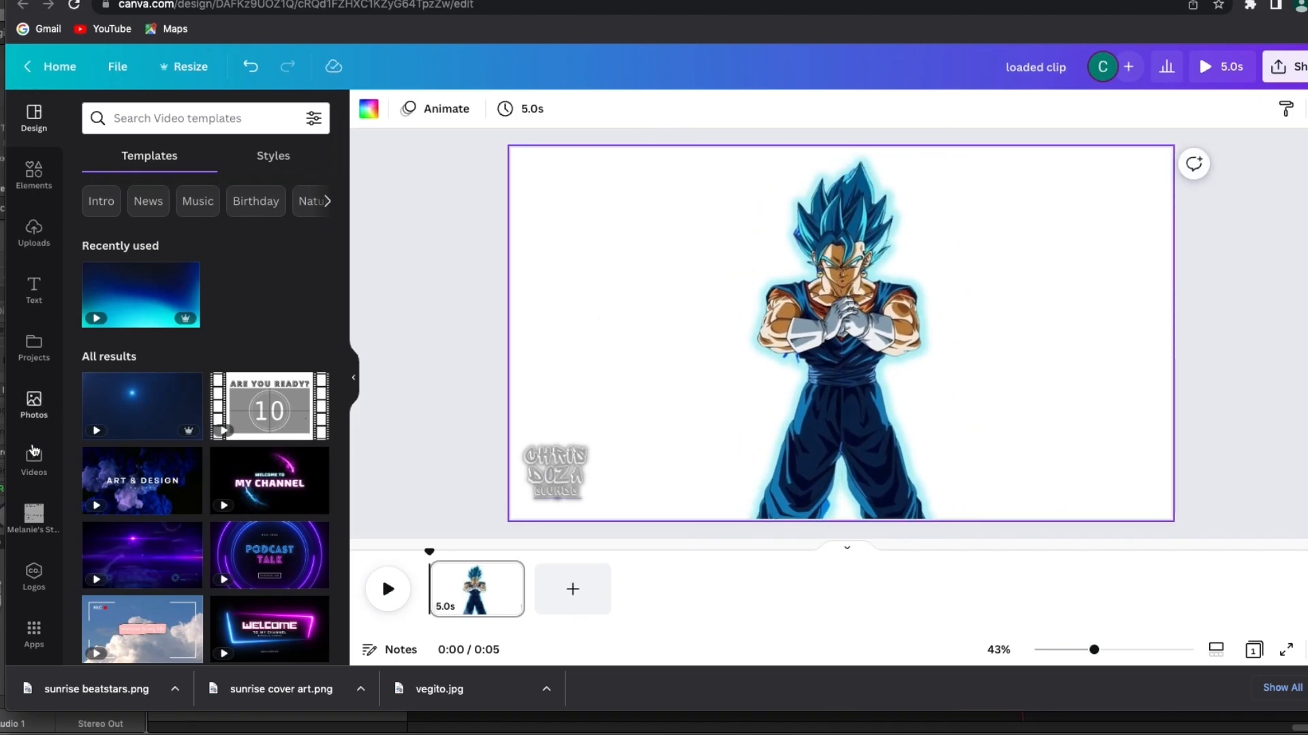
Step: Search the videos for "scifi" and look through the results for a background clip
click(34, 455)
click(177, 121)
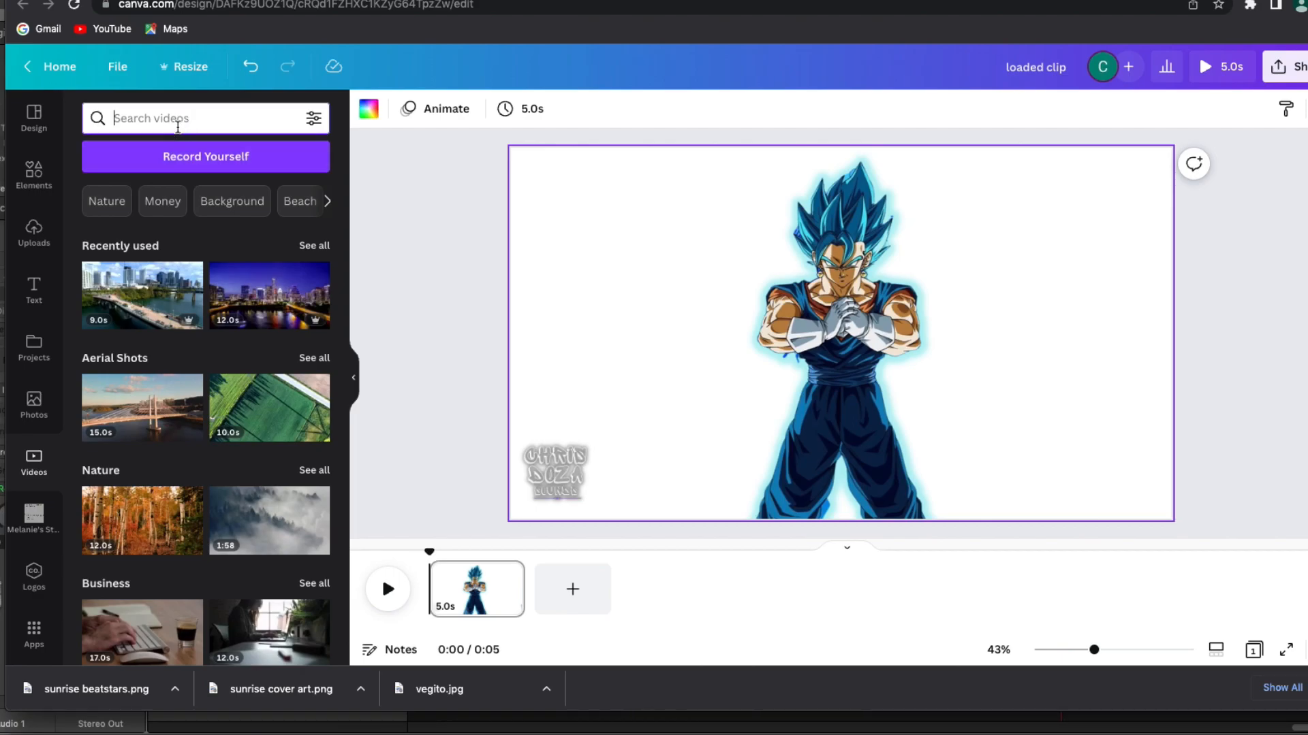
text(scifi)
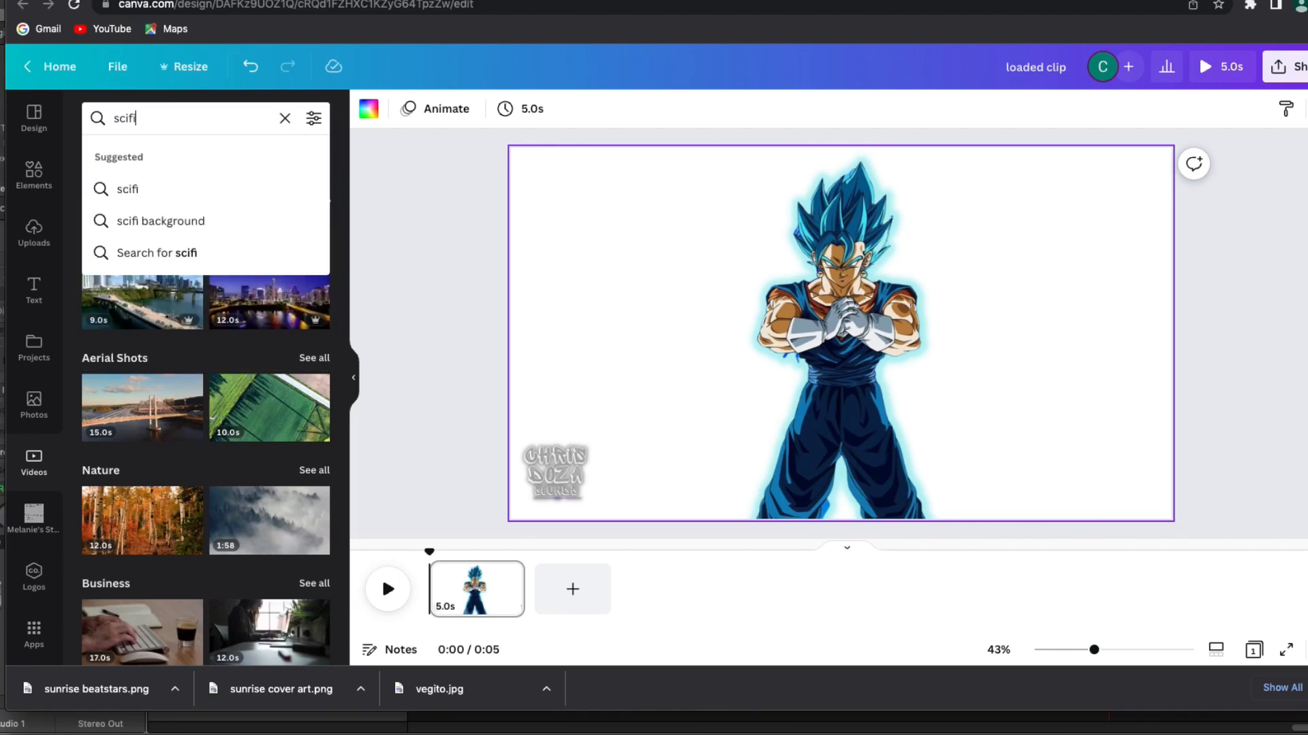
key(Return)
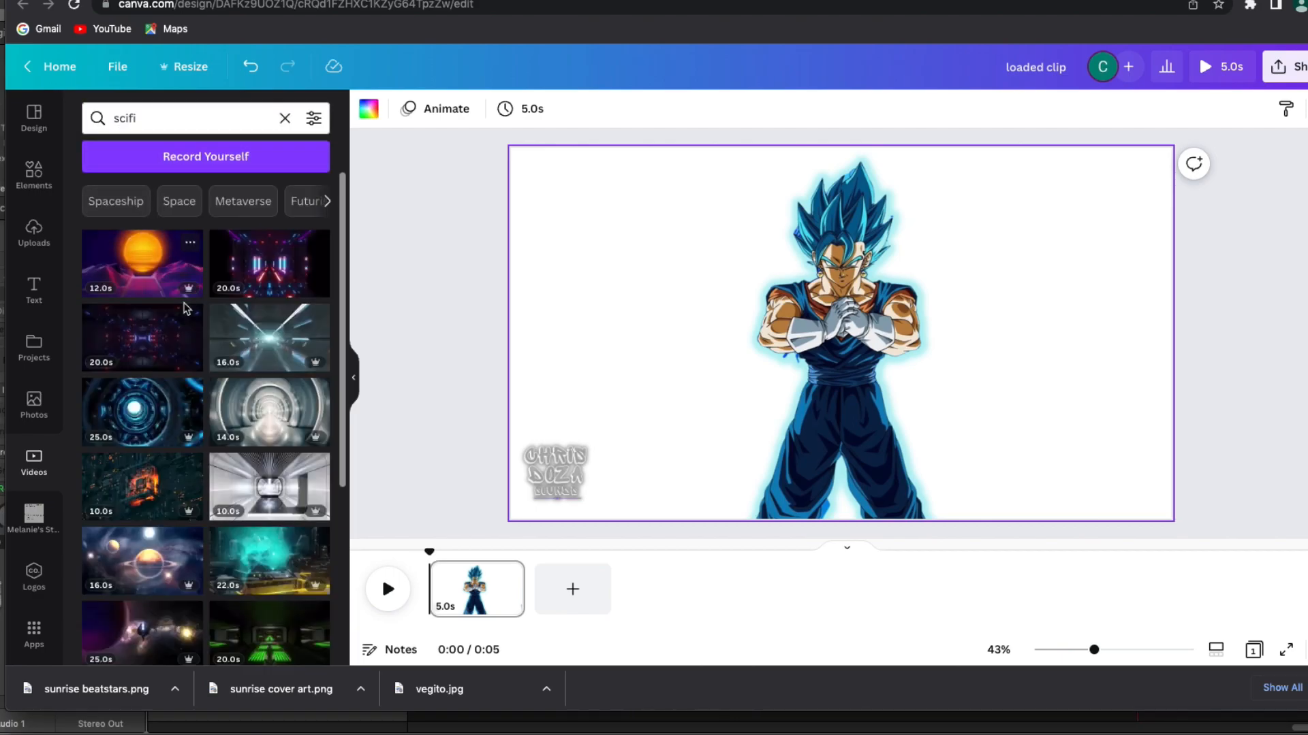
scroll(207, 395, down, 2)
scroll(208, 395, down, 10)
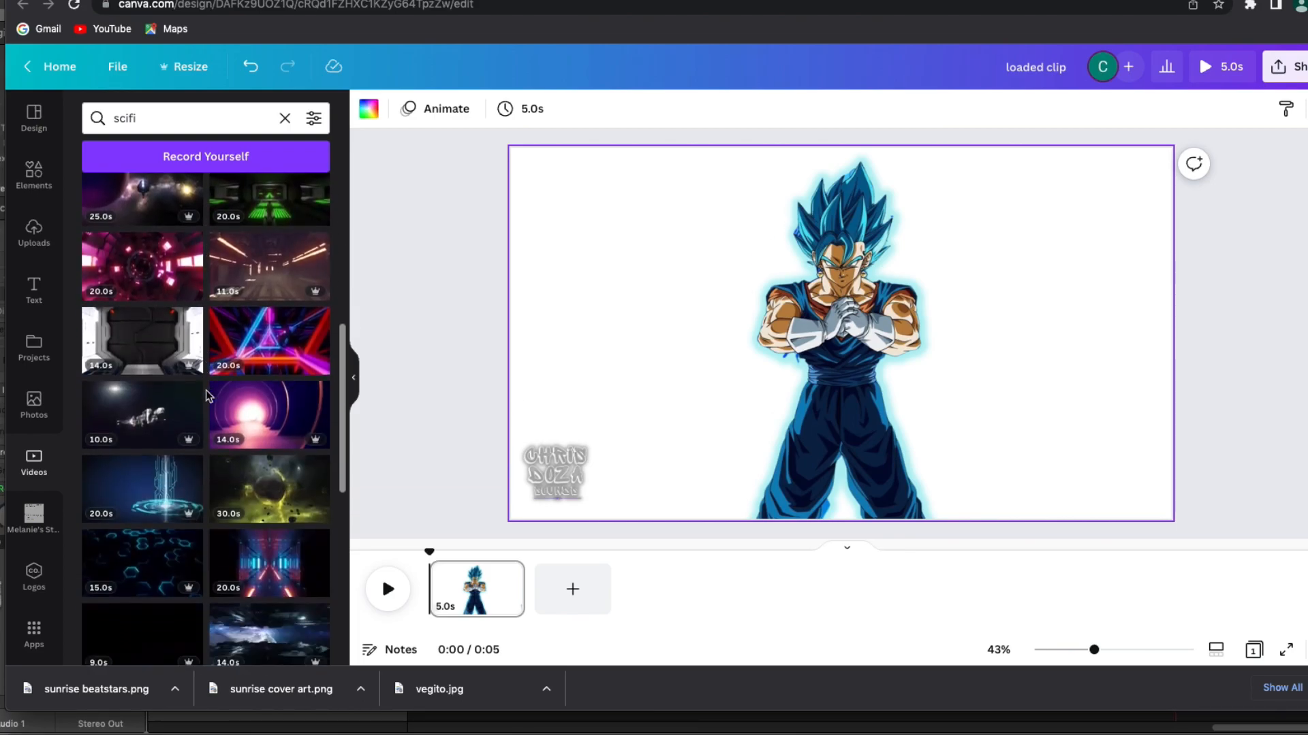
scroll(208, 395, down, 8)
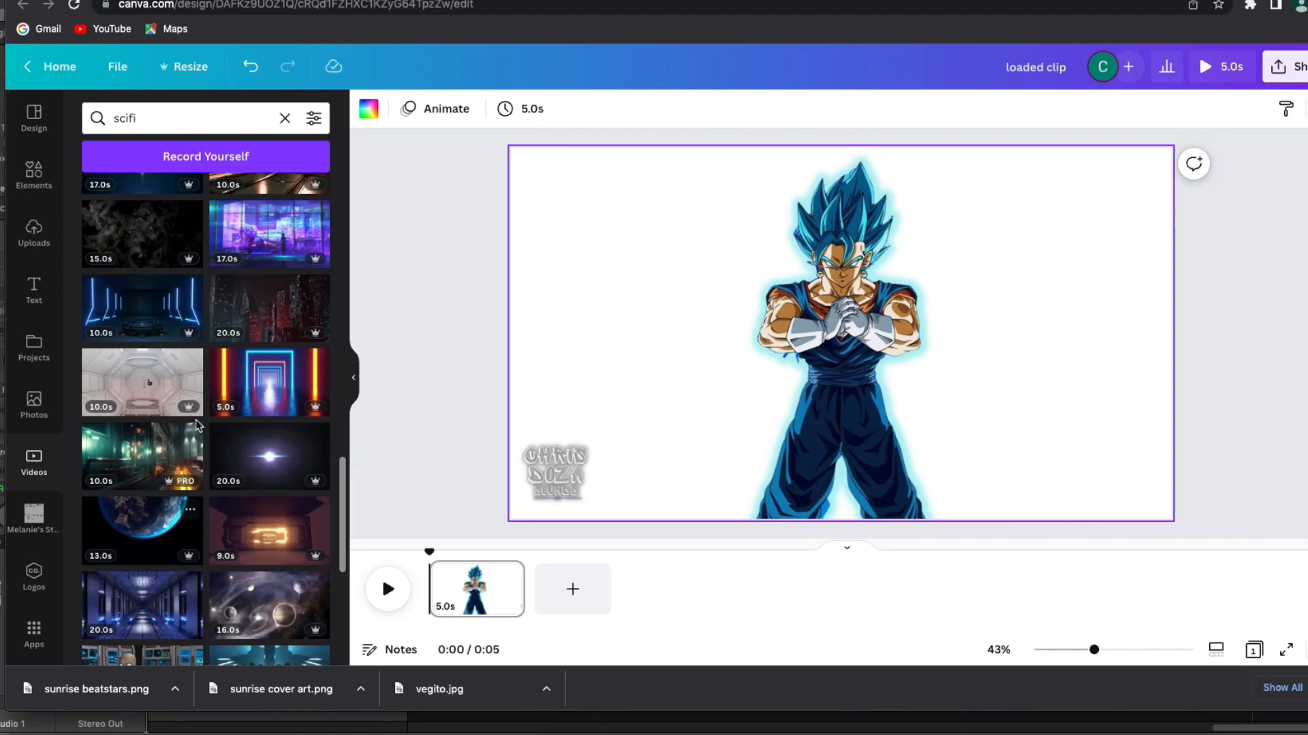
Step: Replace the video search term with "synthwave" and run the search
click(165, 118)
double_click(165, 118)
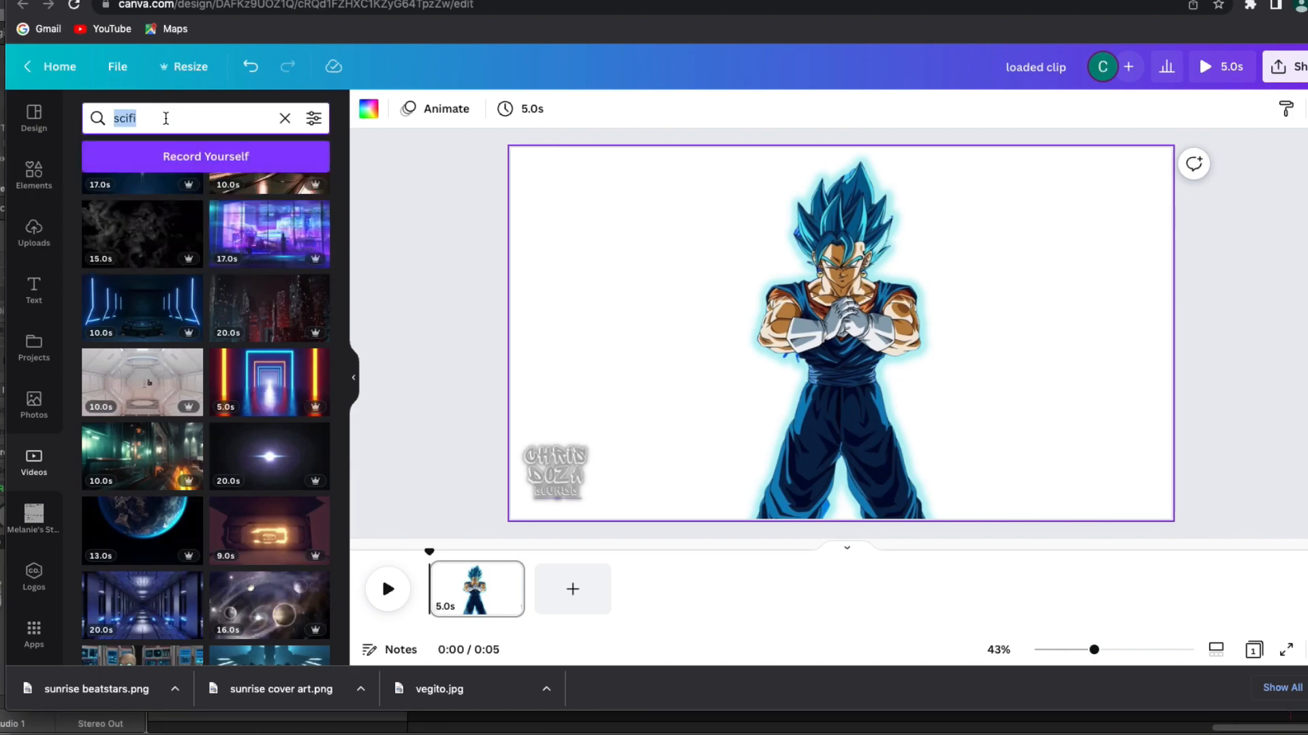
text(synthwab)
key(BackSpace)
text(ve)
key(Return)
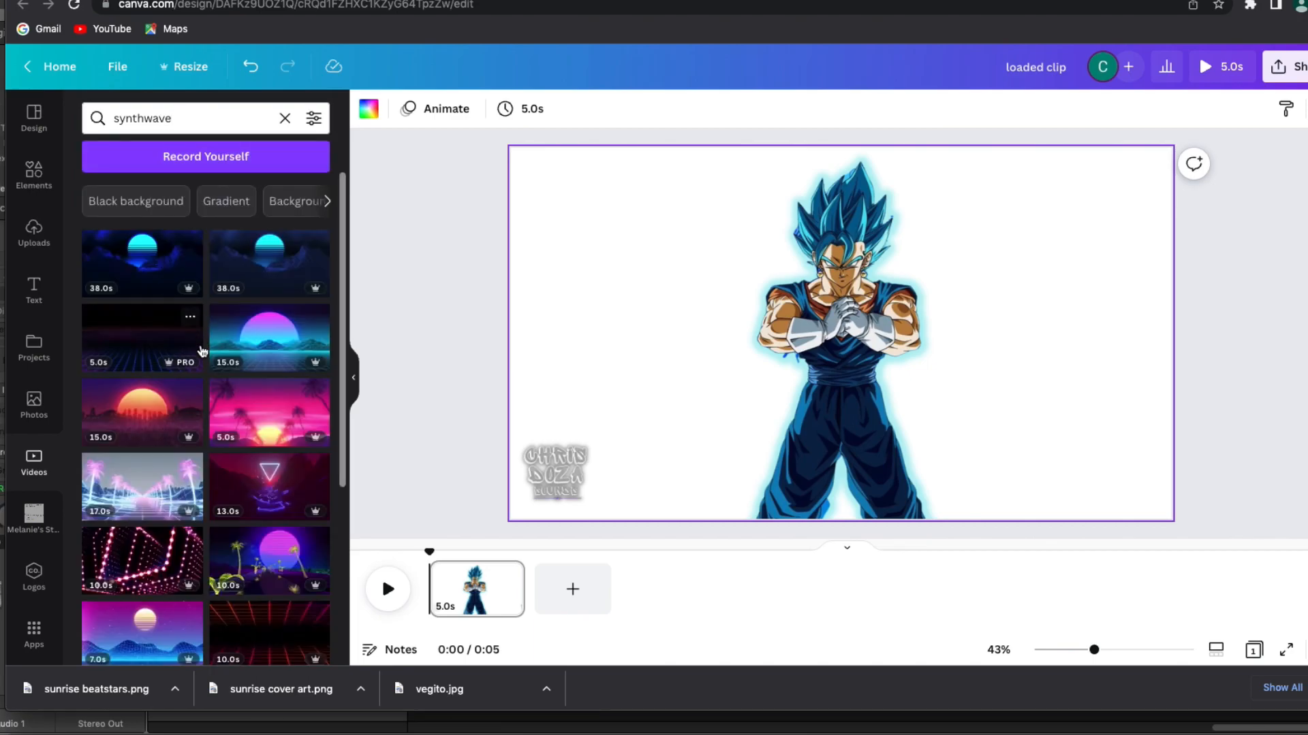
Step: Add the 38-second synthwave video with the cyan sun and blue grid mountains, filling the page behind the Vegito figure and logo
scroll(184, 351, down, 1)
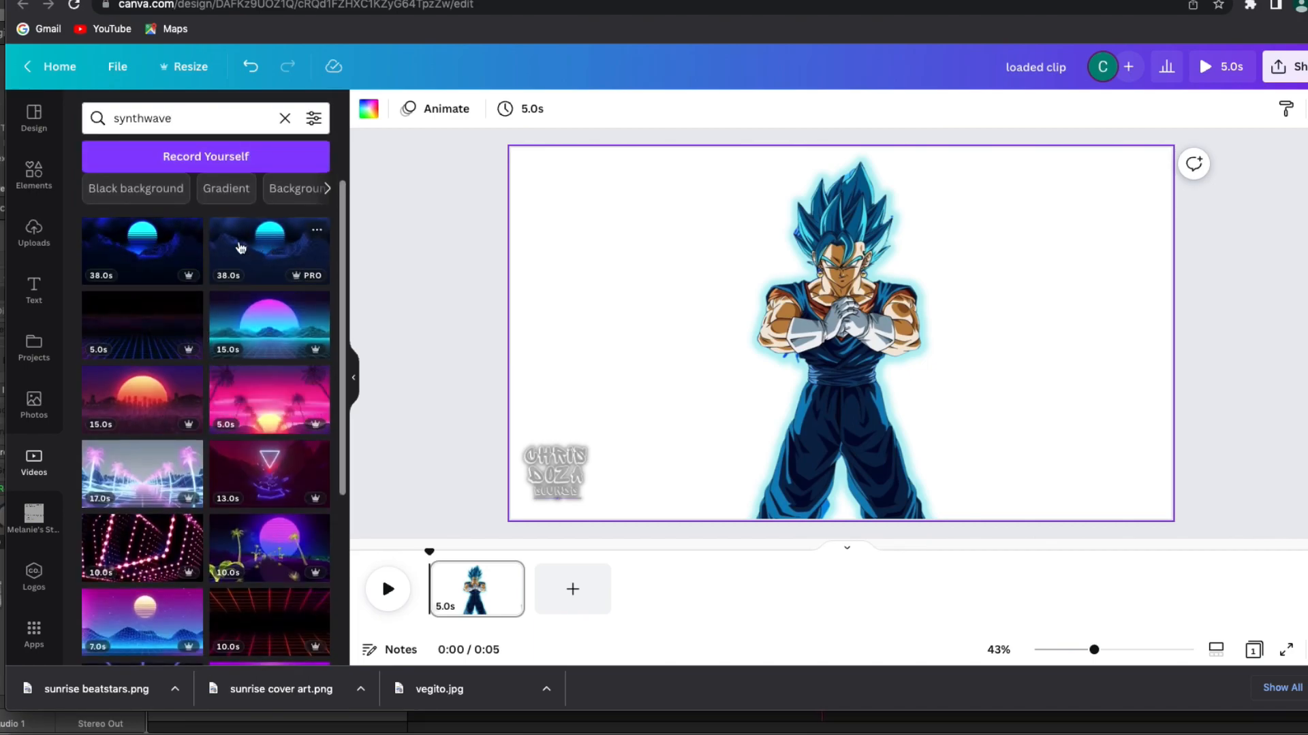
click(158, 252)
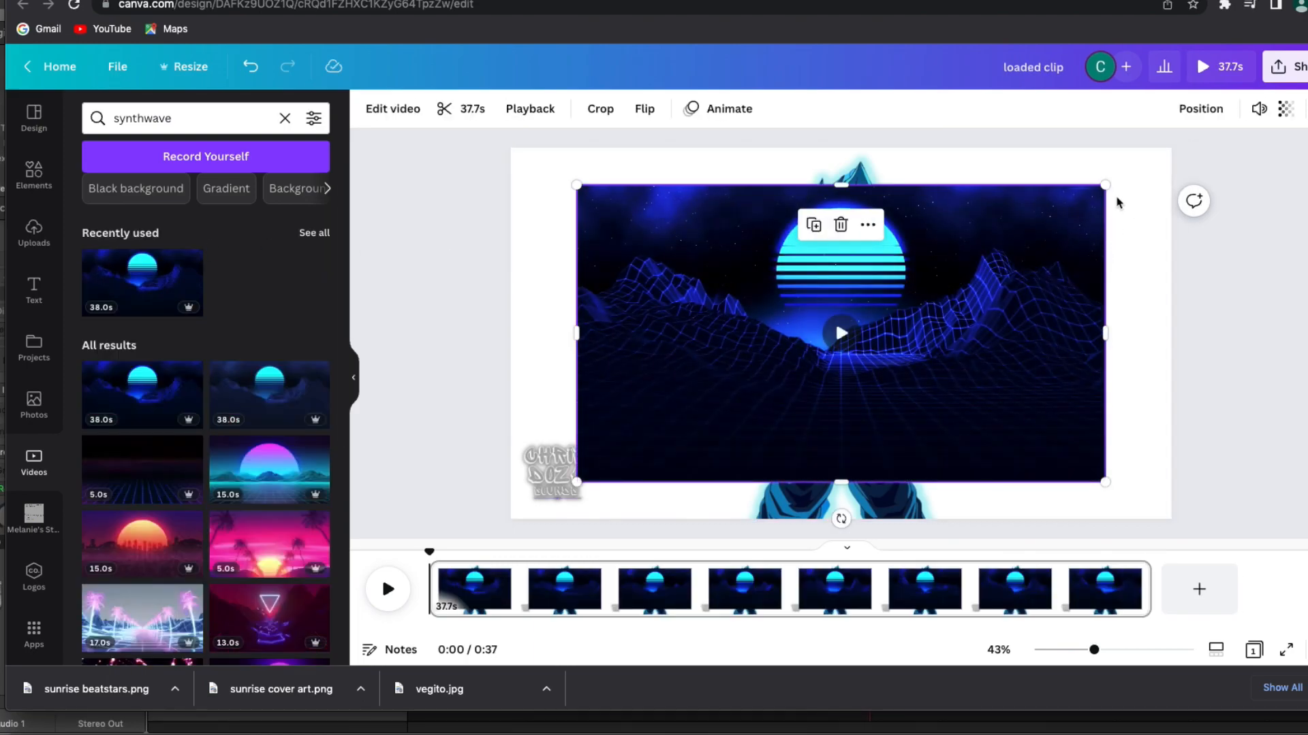
drag(1106, 184, 1180, 144)
click(1206, 109)
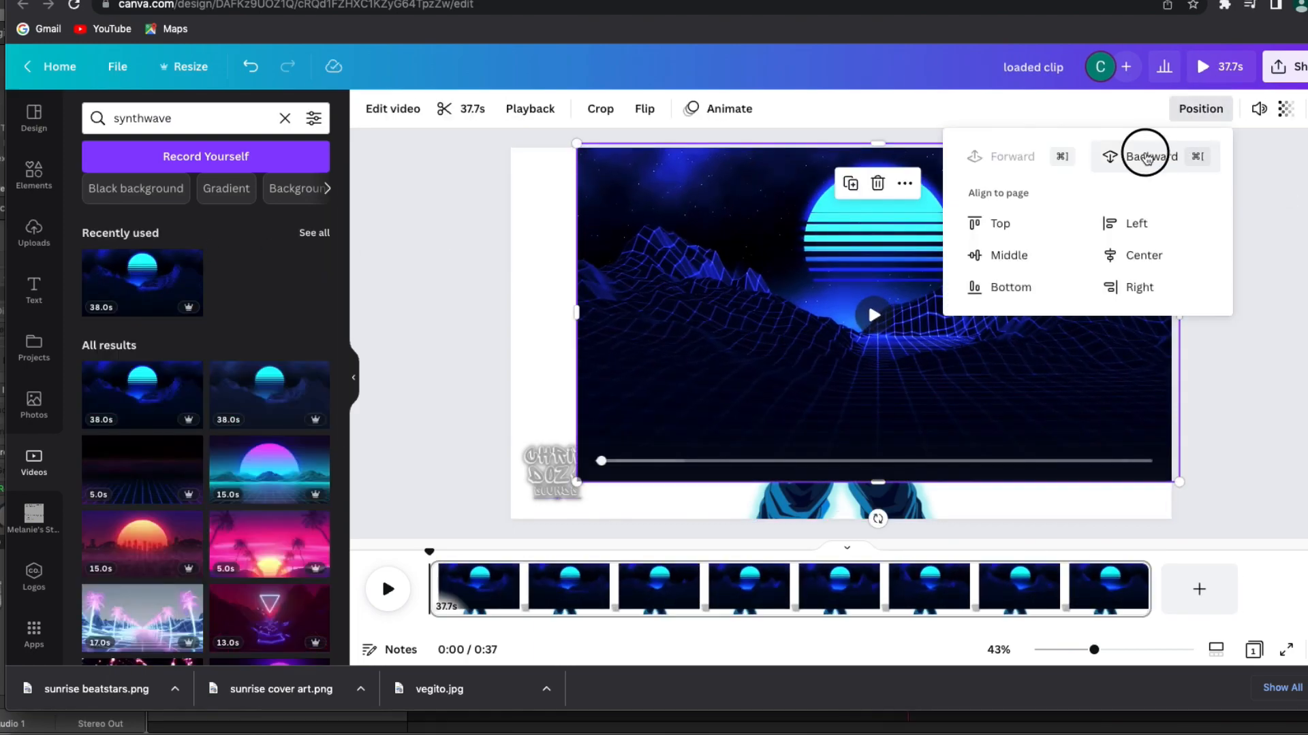
click(1141, 156)
drag(578, 143, 477, 158)
mouse_move(659, 291)
mouse_down()
mouse_move(657, 335)
mouse_move(665, 295)
mouse_up()
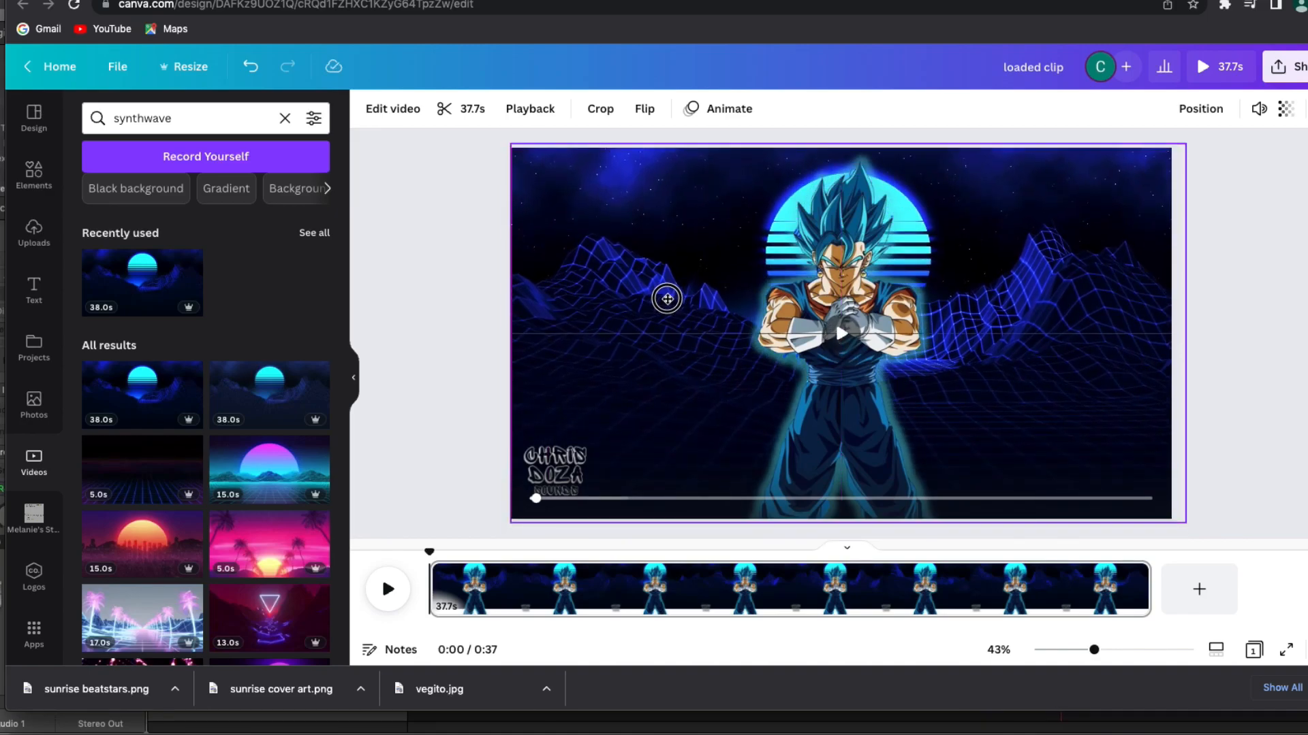
Step: Play the synthwave background video on the page to preview its motion behind the Vegito figure
click(848, 332)
click(848, 330)
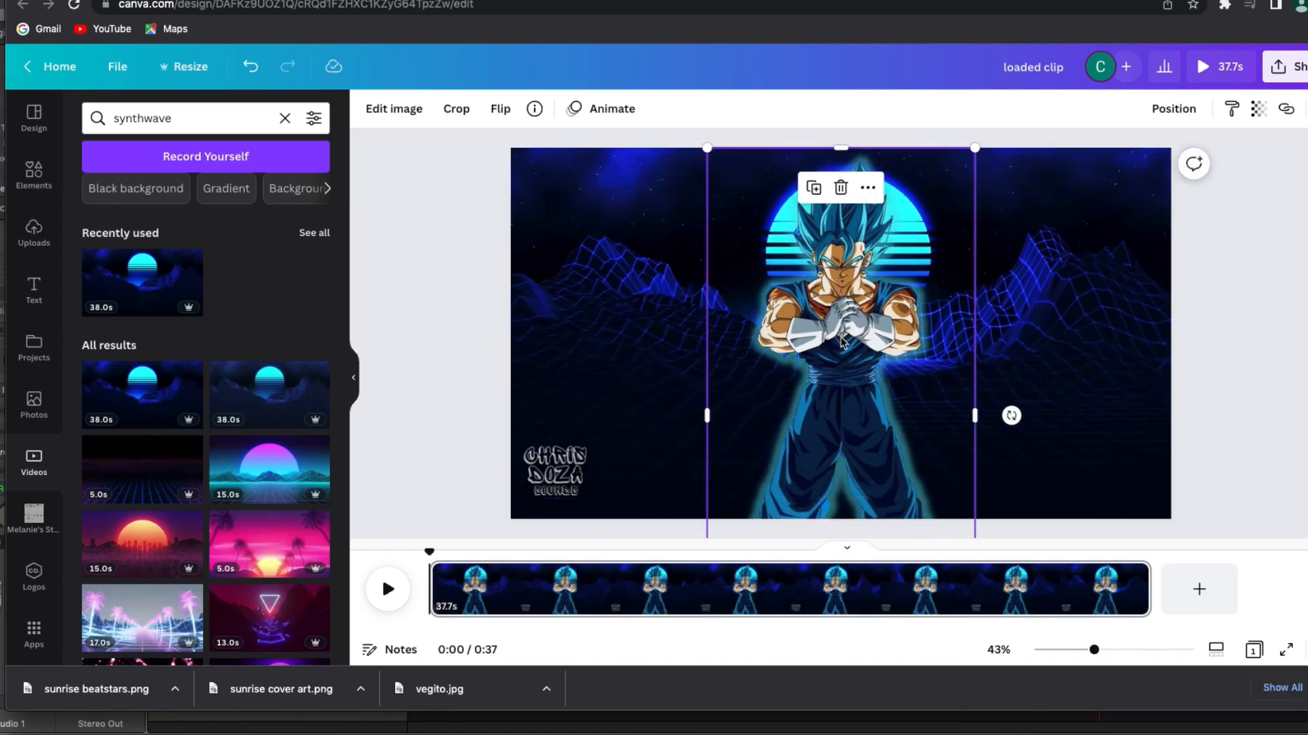
click(636, 331)
click(863, 338)
click(573, 343)
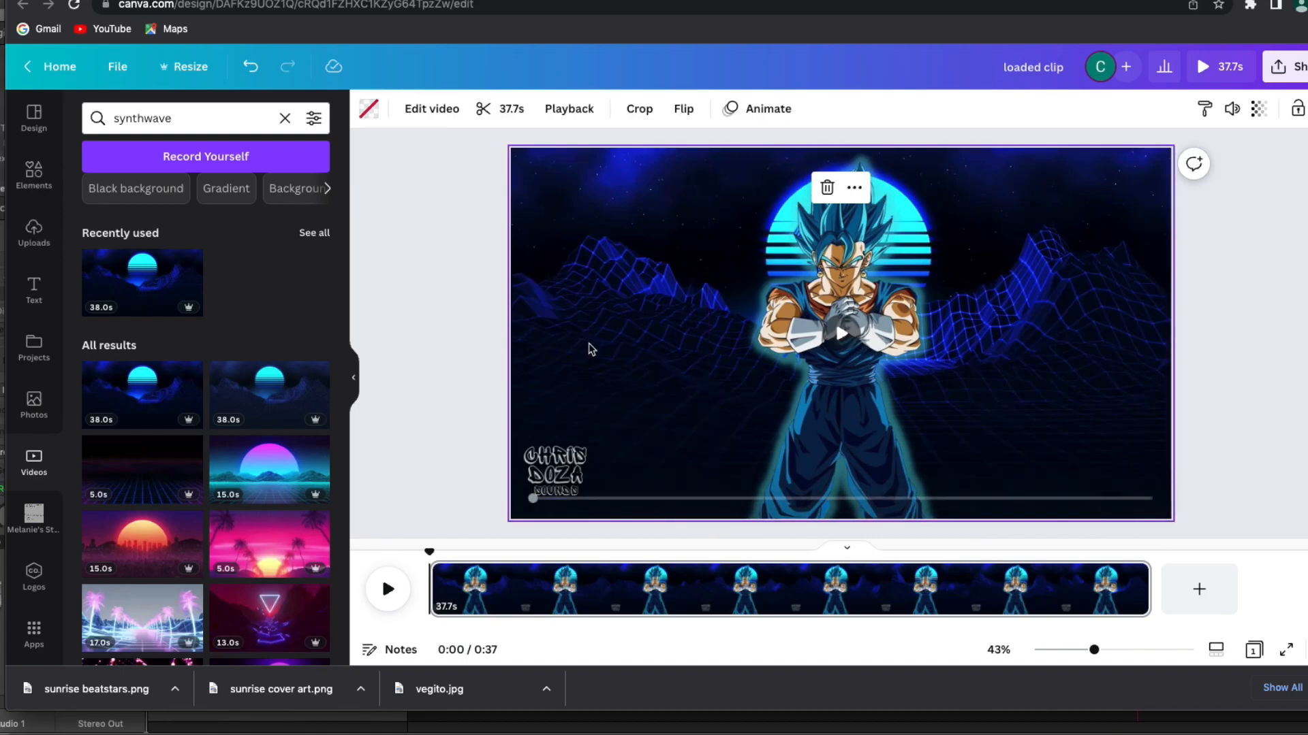
click(822, 334)
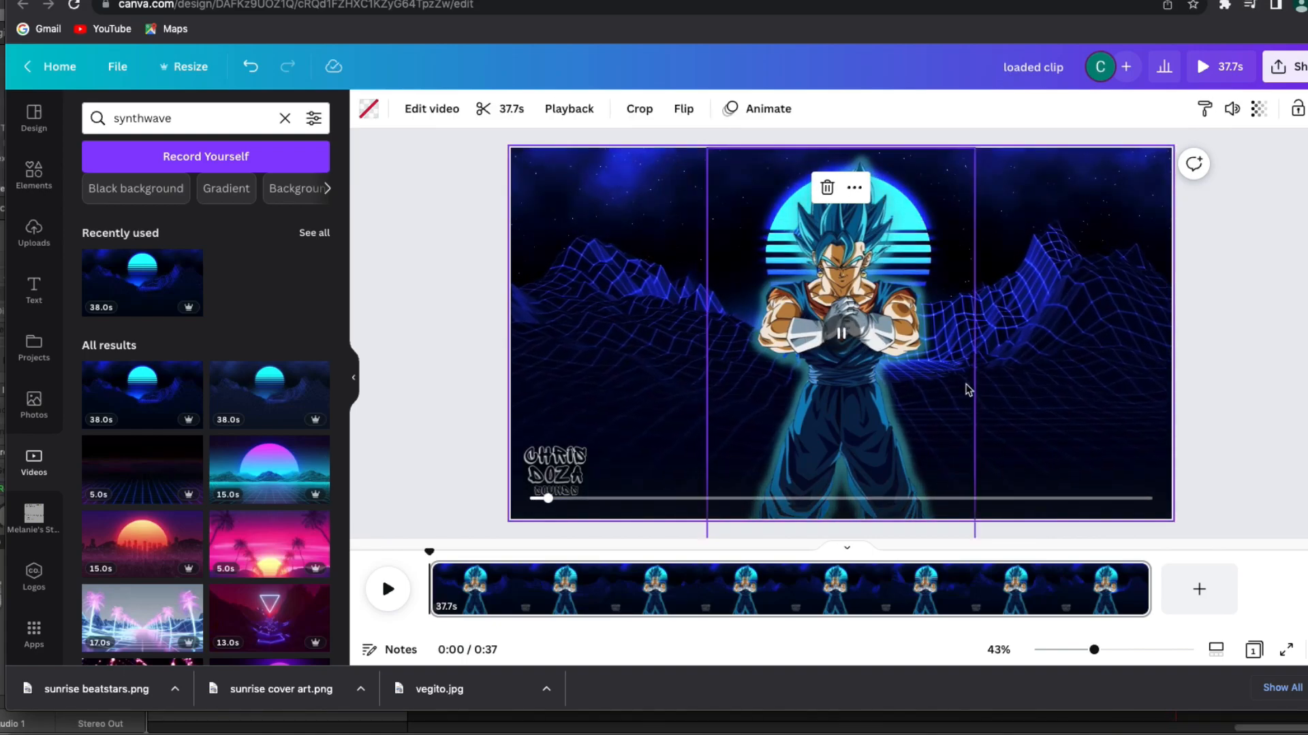
click(1264, 353)
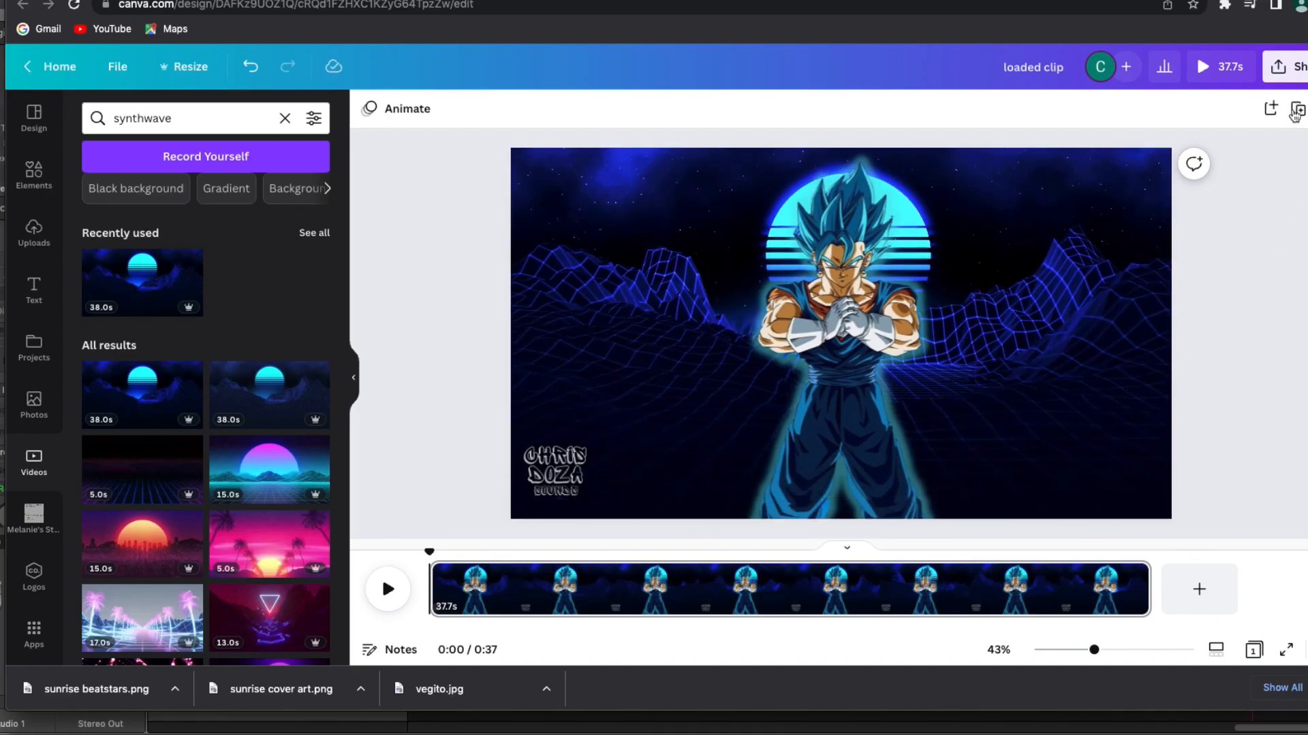
Step: Rename the video design as "sunrise clip"
click(1041, 66)
key(BackSpace)
key(BackSpace)
key(BackSpace)
key(BackSpace)
key(BackSpace)
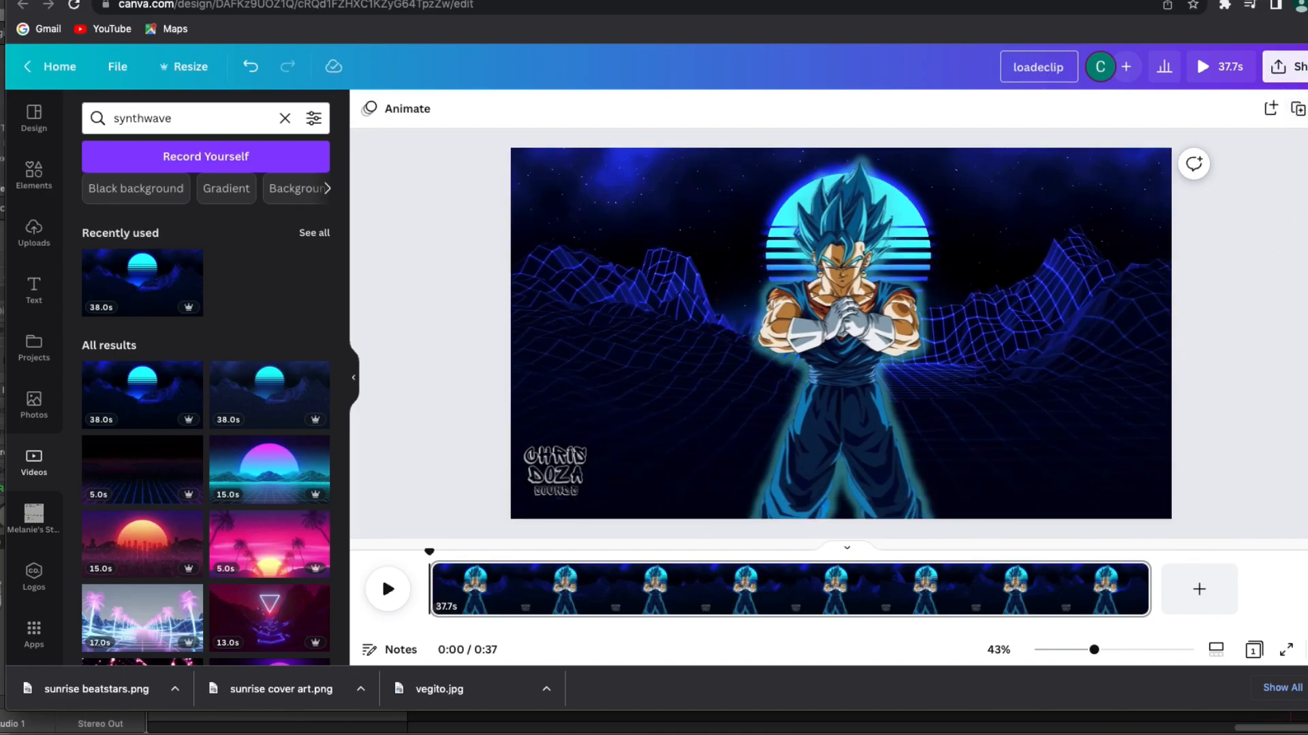
key(BackSpace)
key(BackSpace)
text(sunr)
text(ia)
key(BackSpace)
text(se)
key(Return)
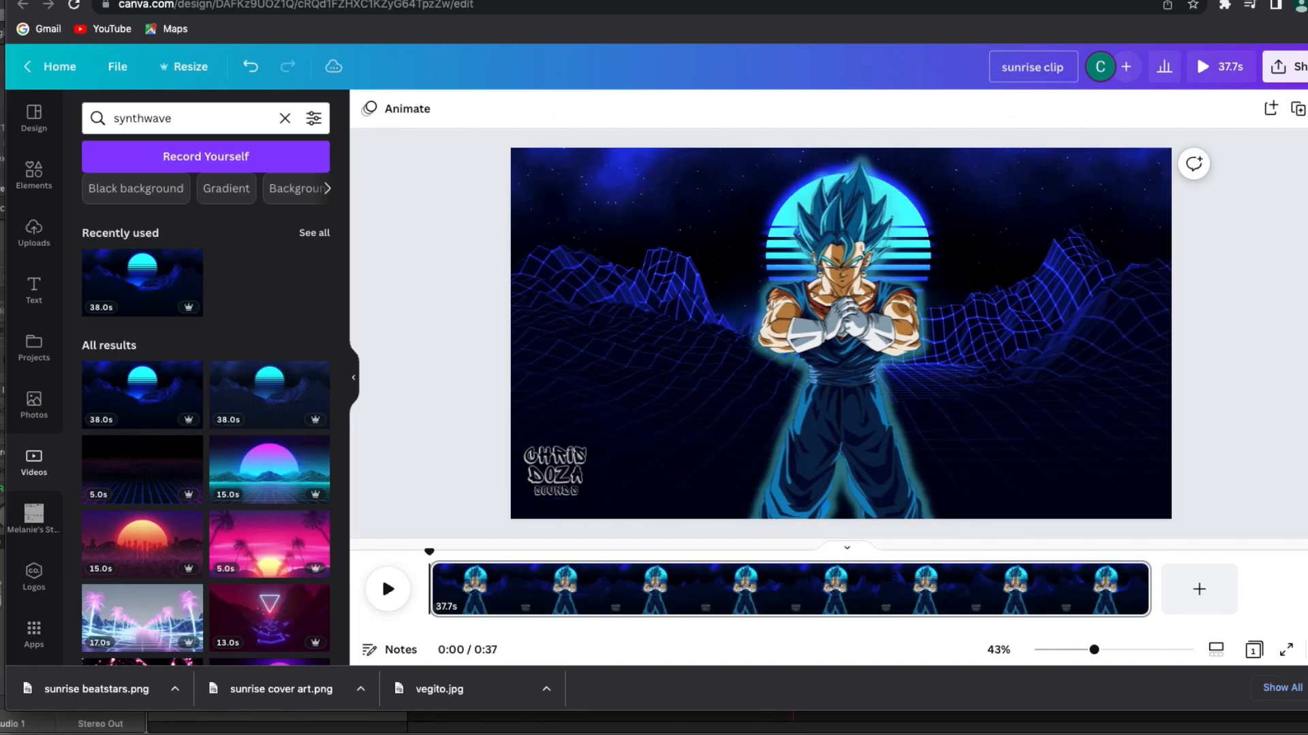
Step: Download the clip as an MP4 video and switch to the "sunrise beatstars" design
click(1283, 66)
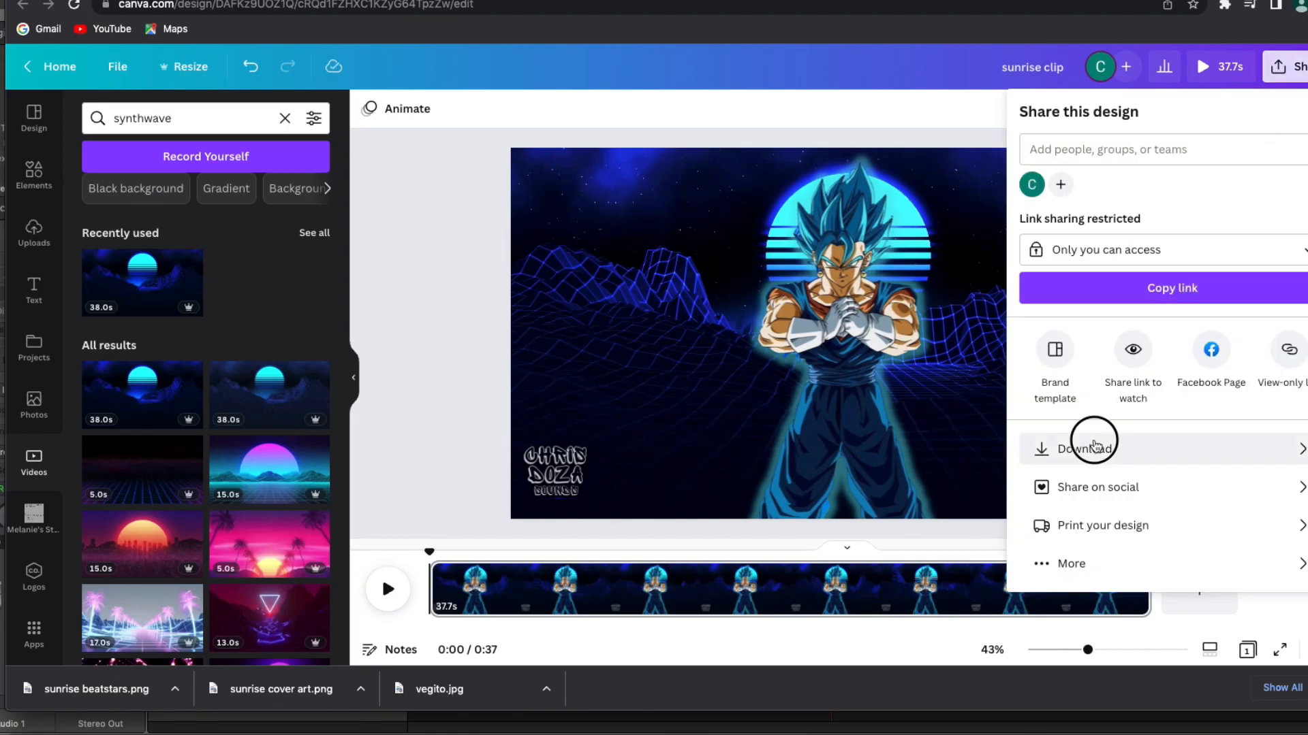
click(1093, 439)
click(1157, 346)
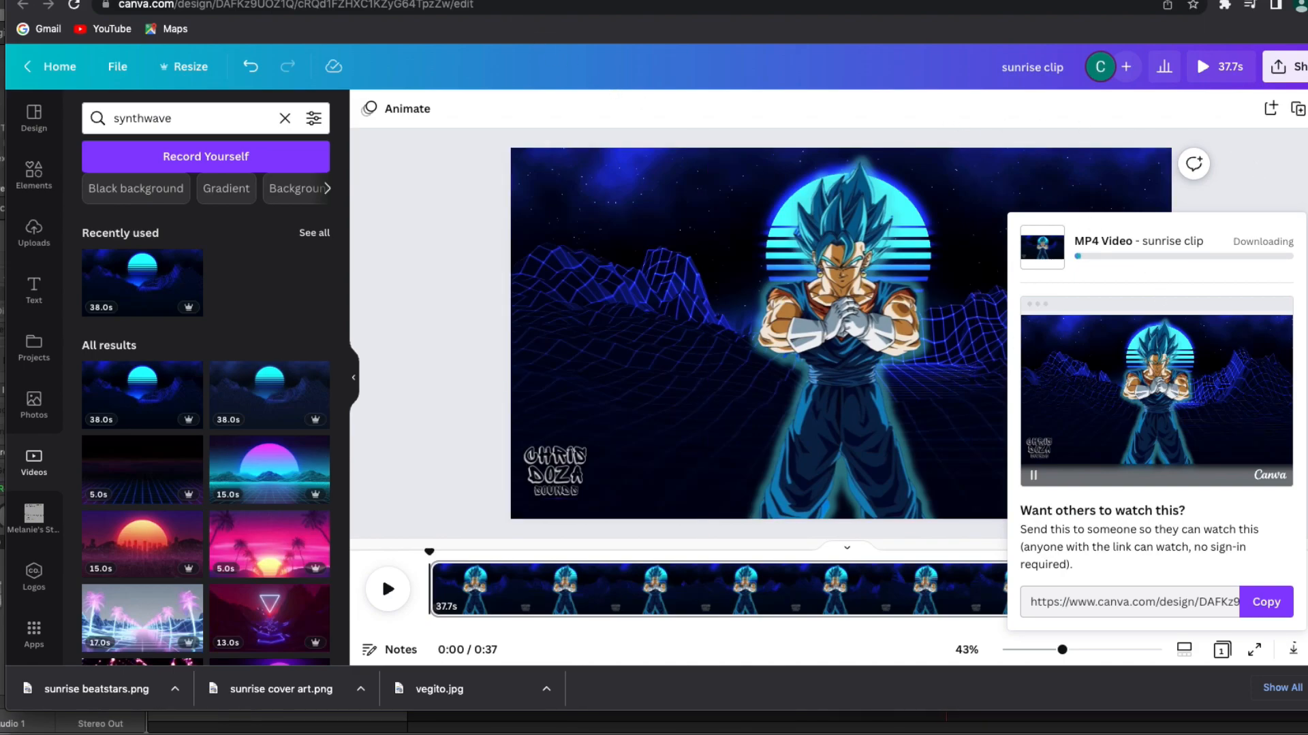
key(ctrl+Tab)
key(ctrl+Tab)
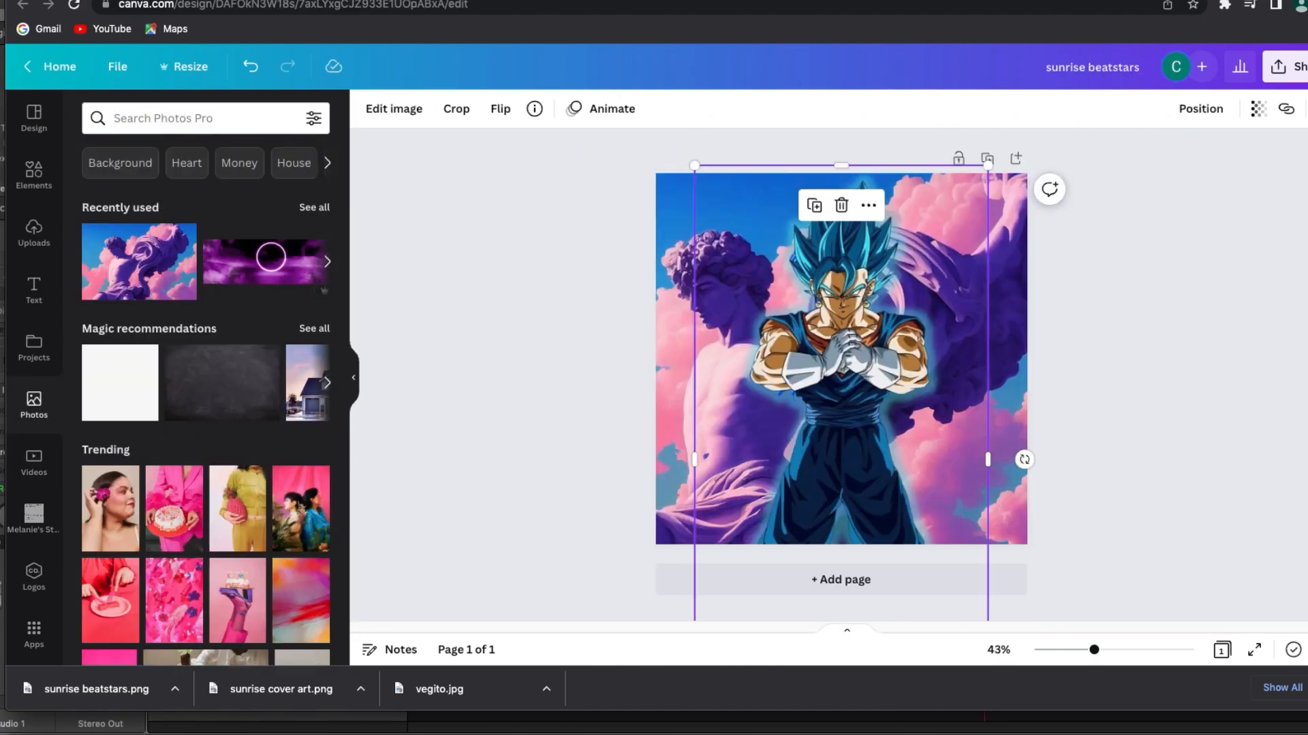